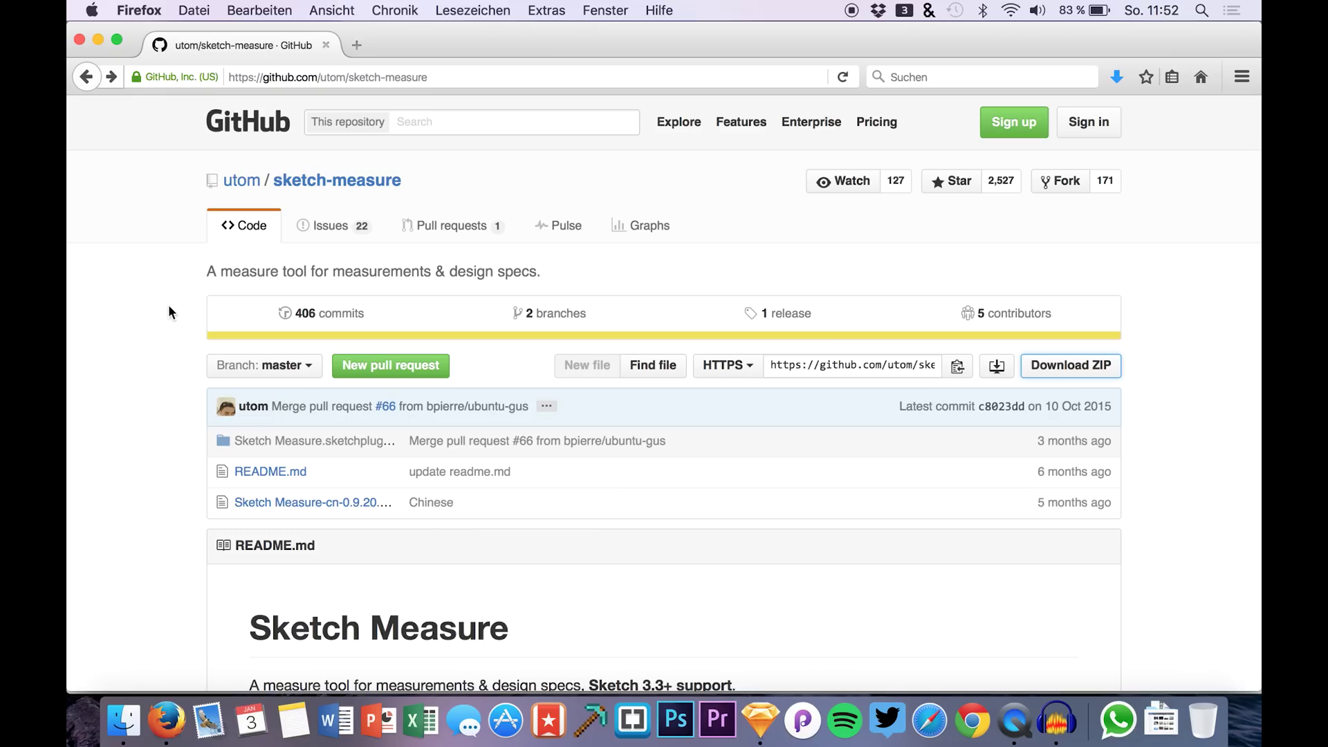
Download the sketch-measure plugin as a ZIP from GitHub and read through its README
click(117, 389)
scroll(148, 314, down, 5)
scroll(150, 322, down, 20)
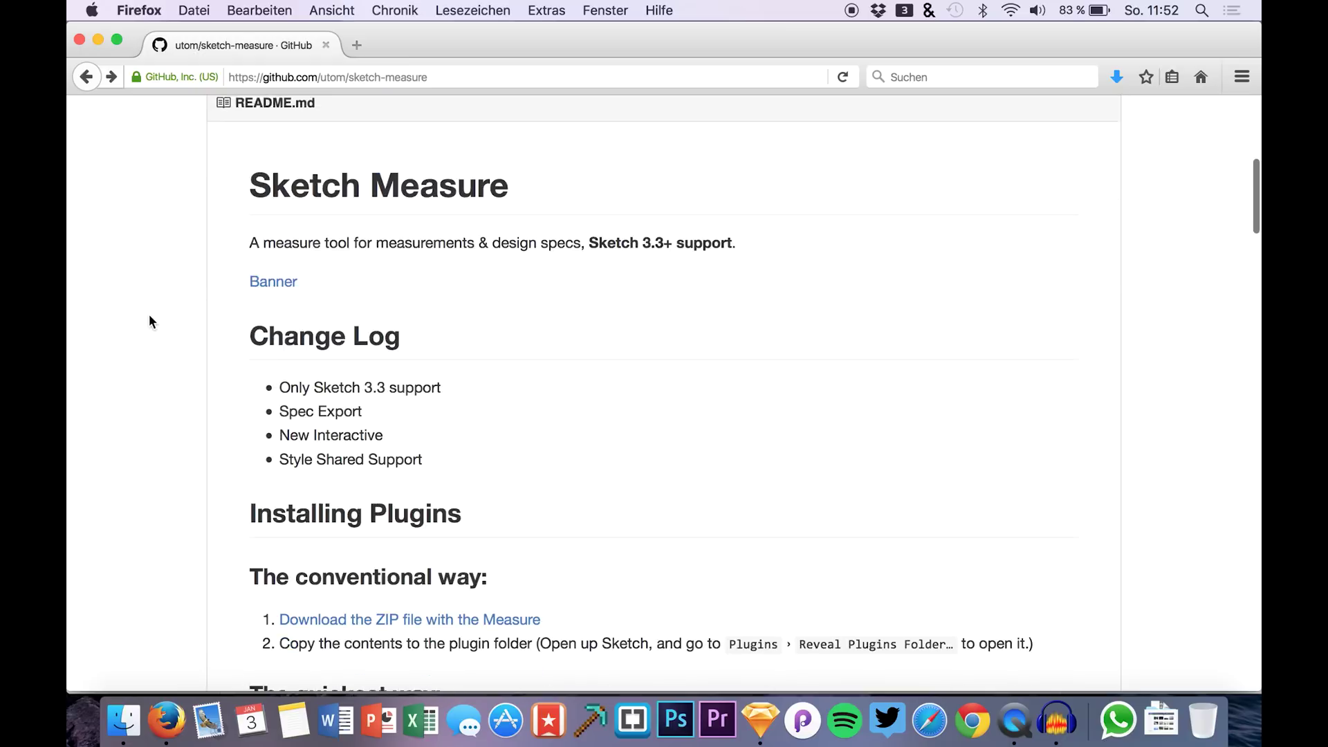
scroll(149, 322, down, 2)
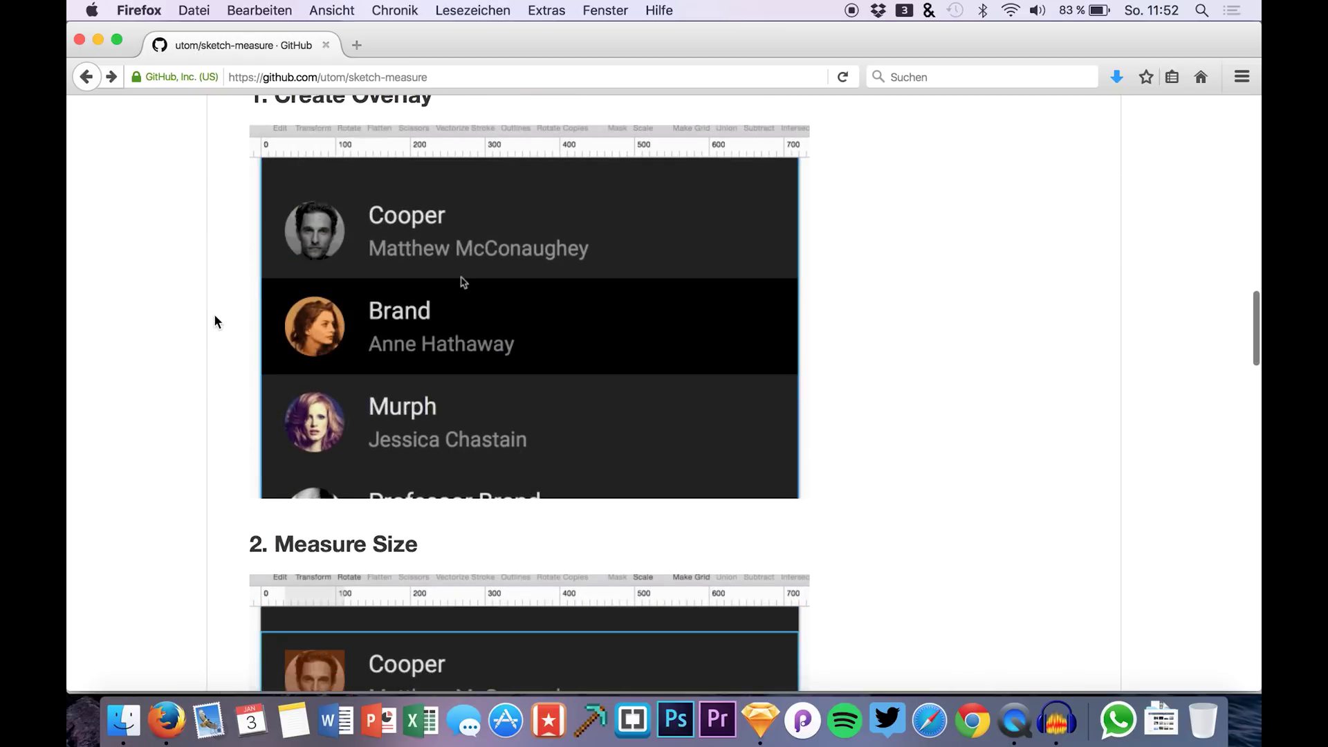
scroll(215, 317, down, 2)
scroll(214, 321, down, 4)
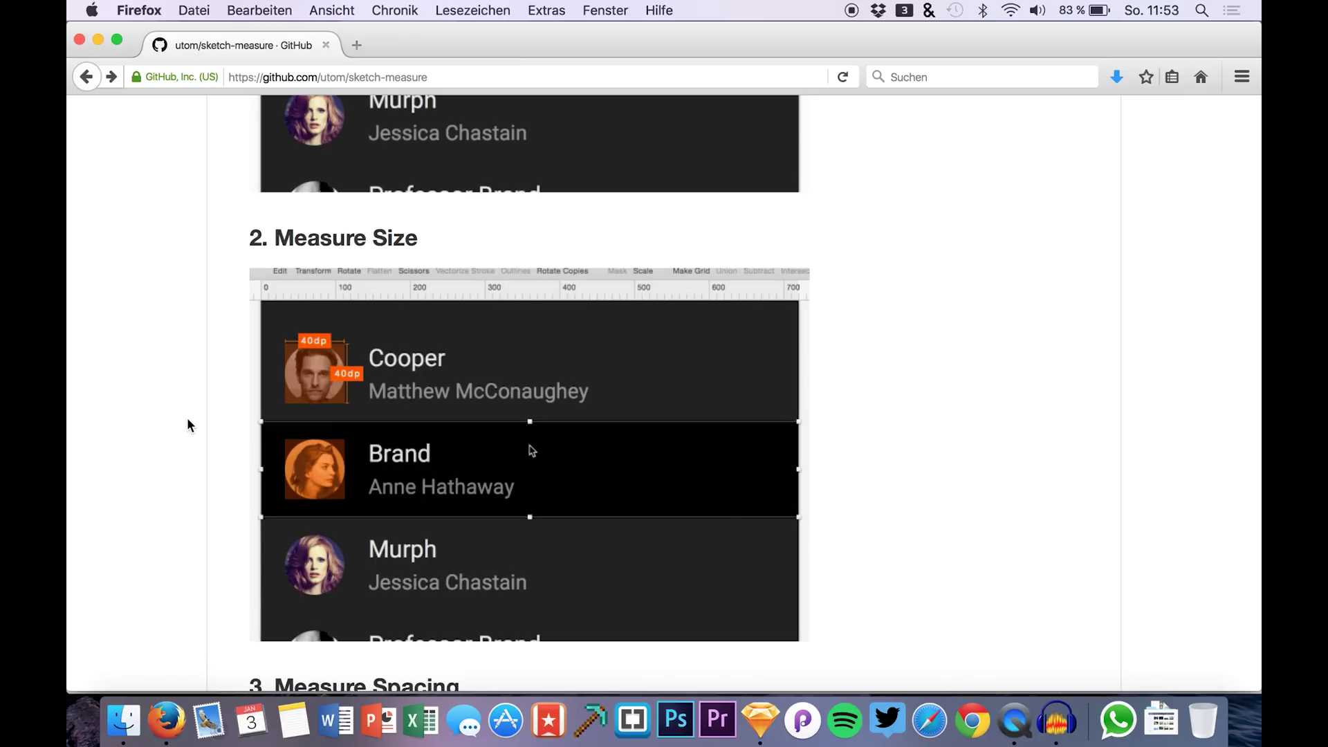
scroll(182, 376, up, 3)
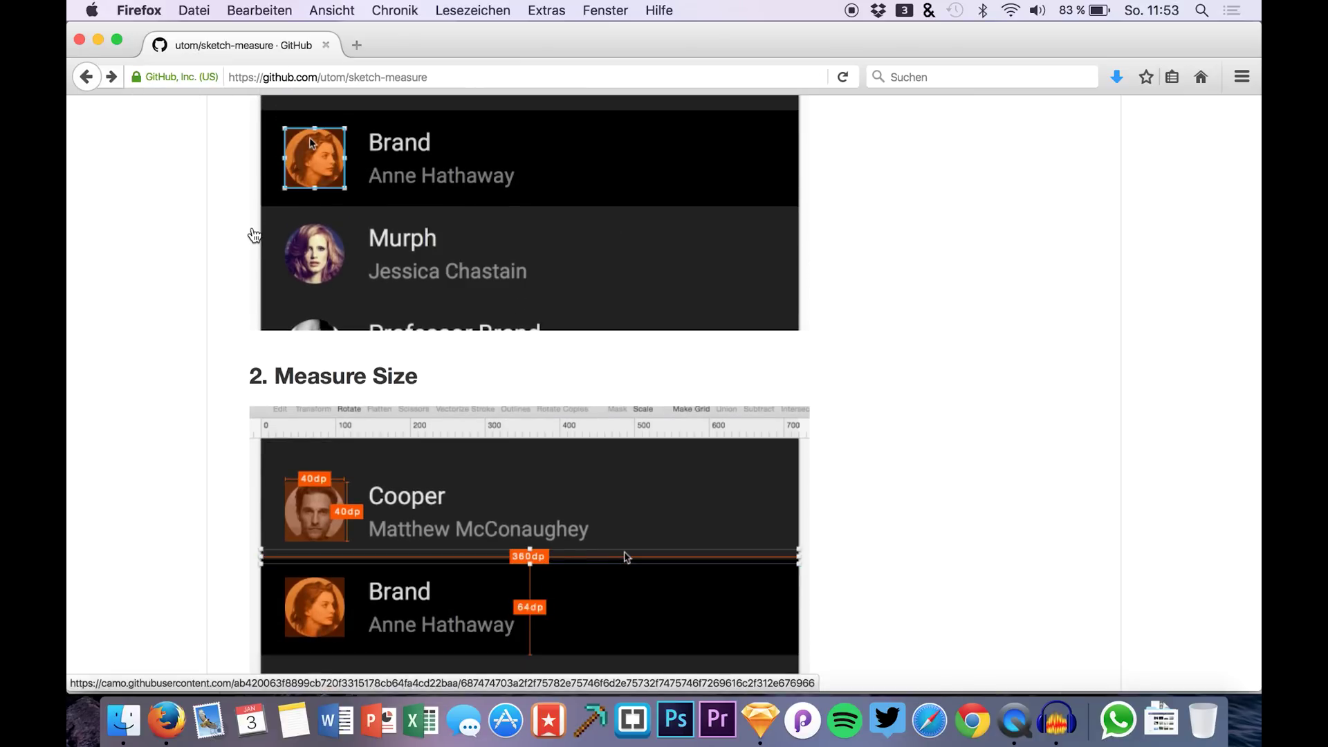
scroll(254, 235, up, 5)
scroll(255, 229, down, 2)
scroll(256, 184, up, 1)
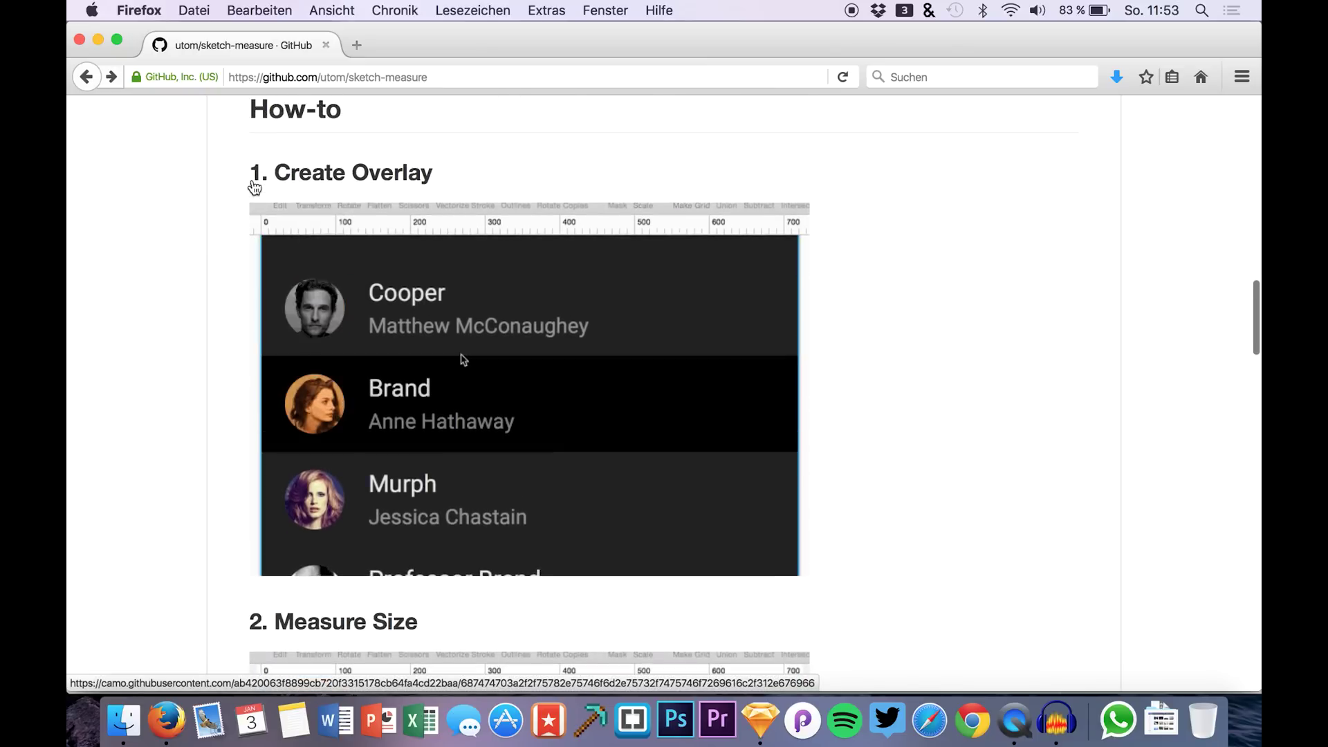
scroll(238, 312, down, 3)
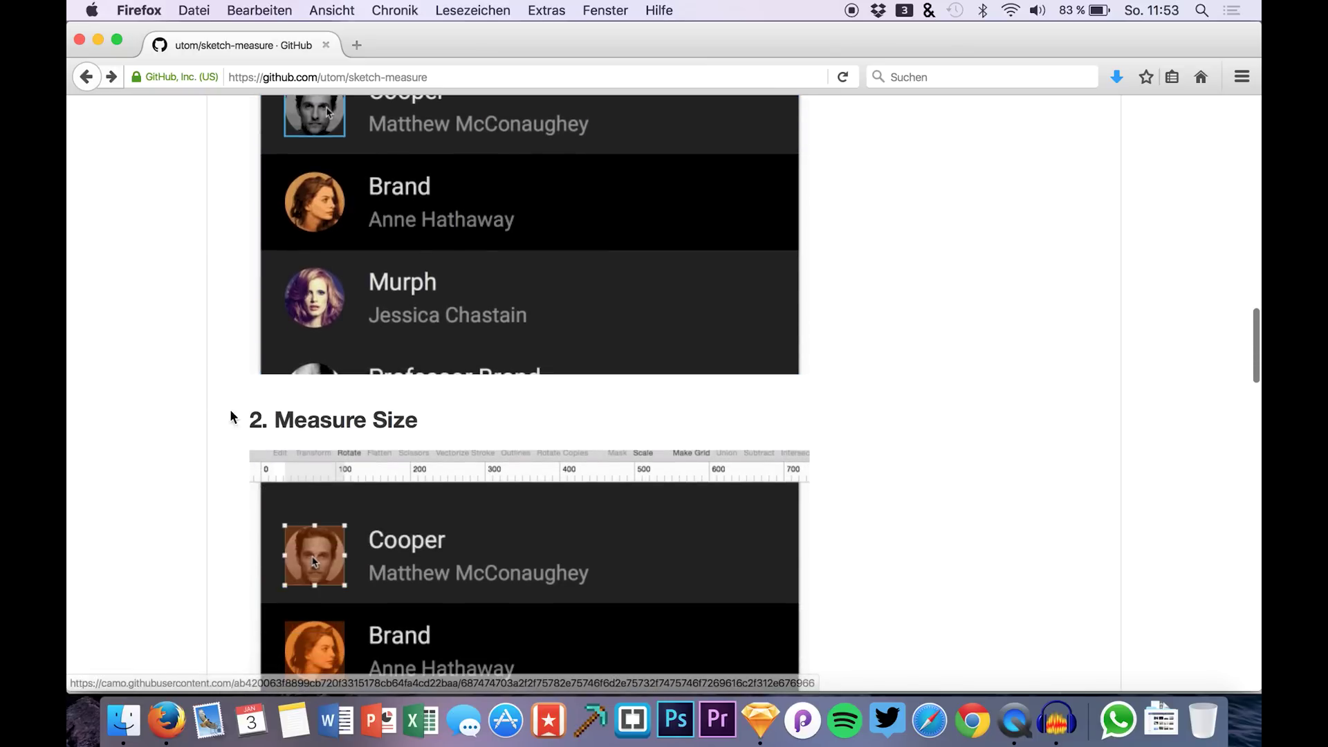
scroll(293, 422, down, 15)
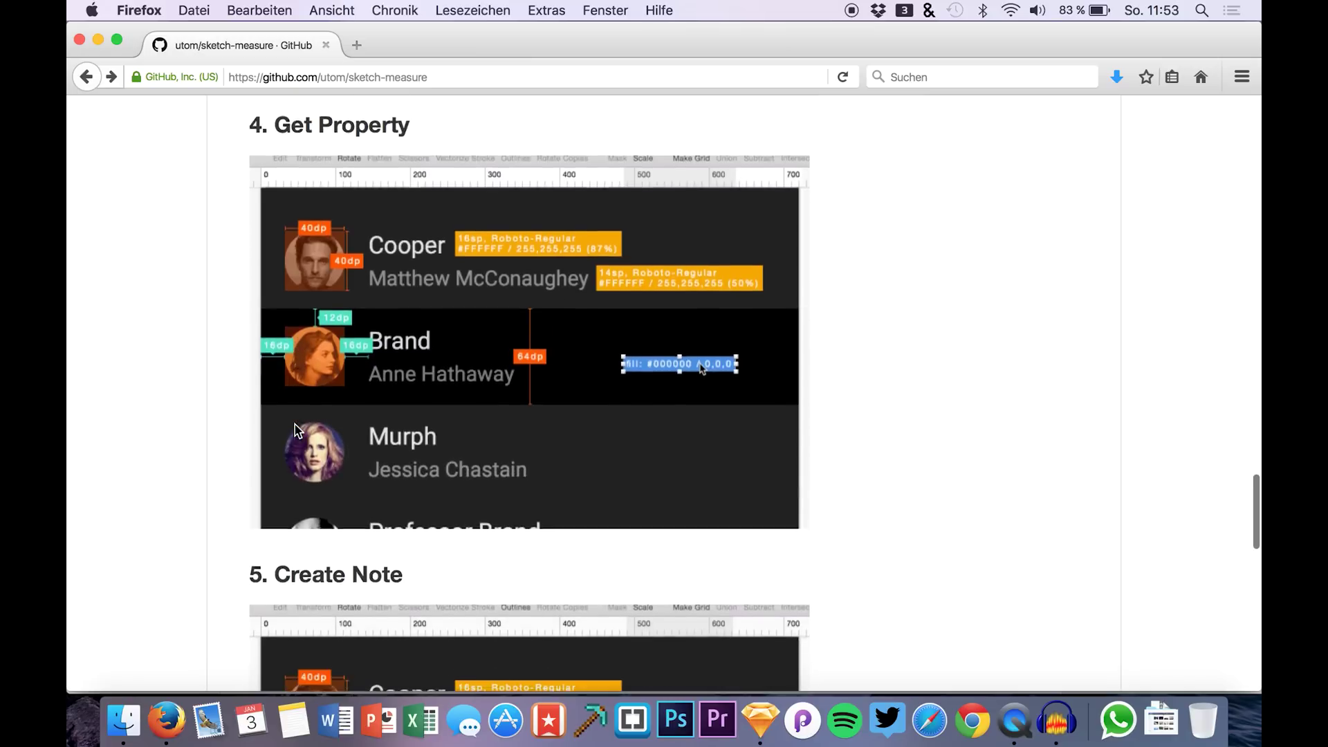
scroll(297, 431, down, 12)
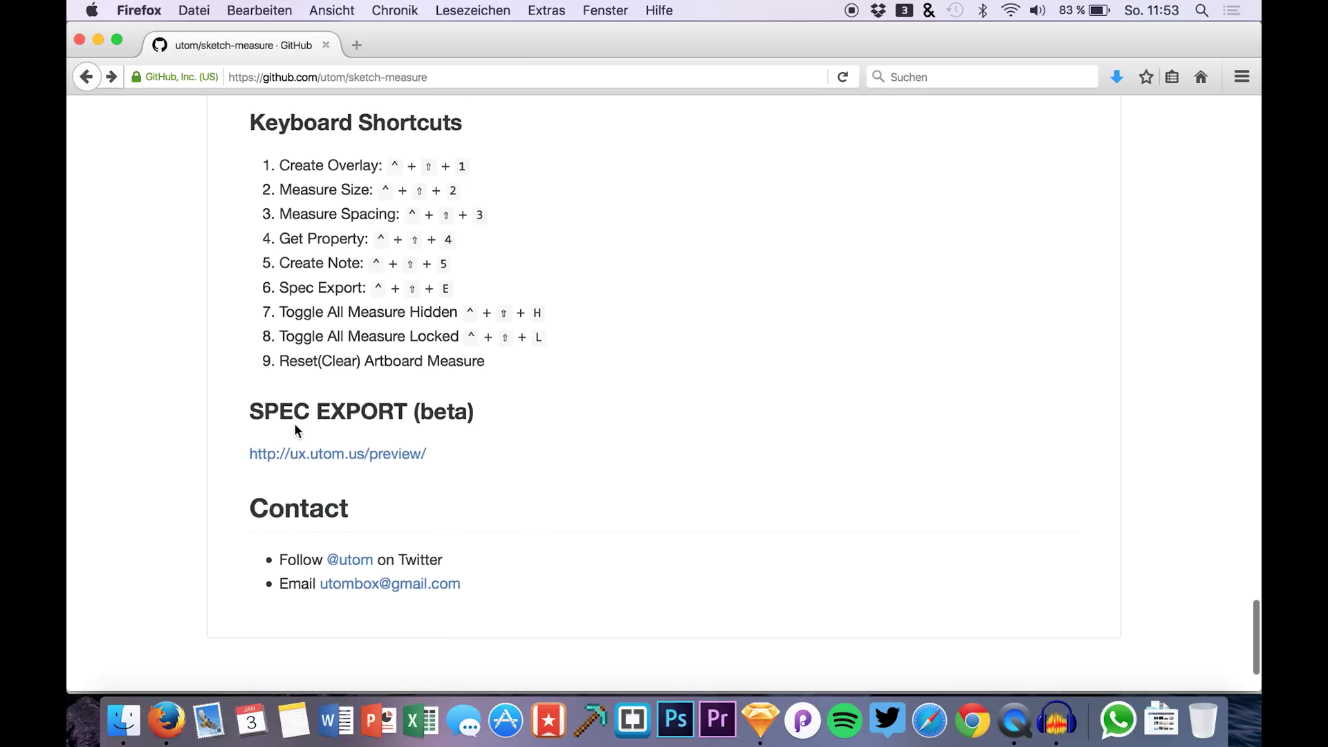
scroll(296, 427, down, 1)
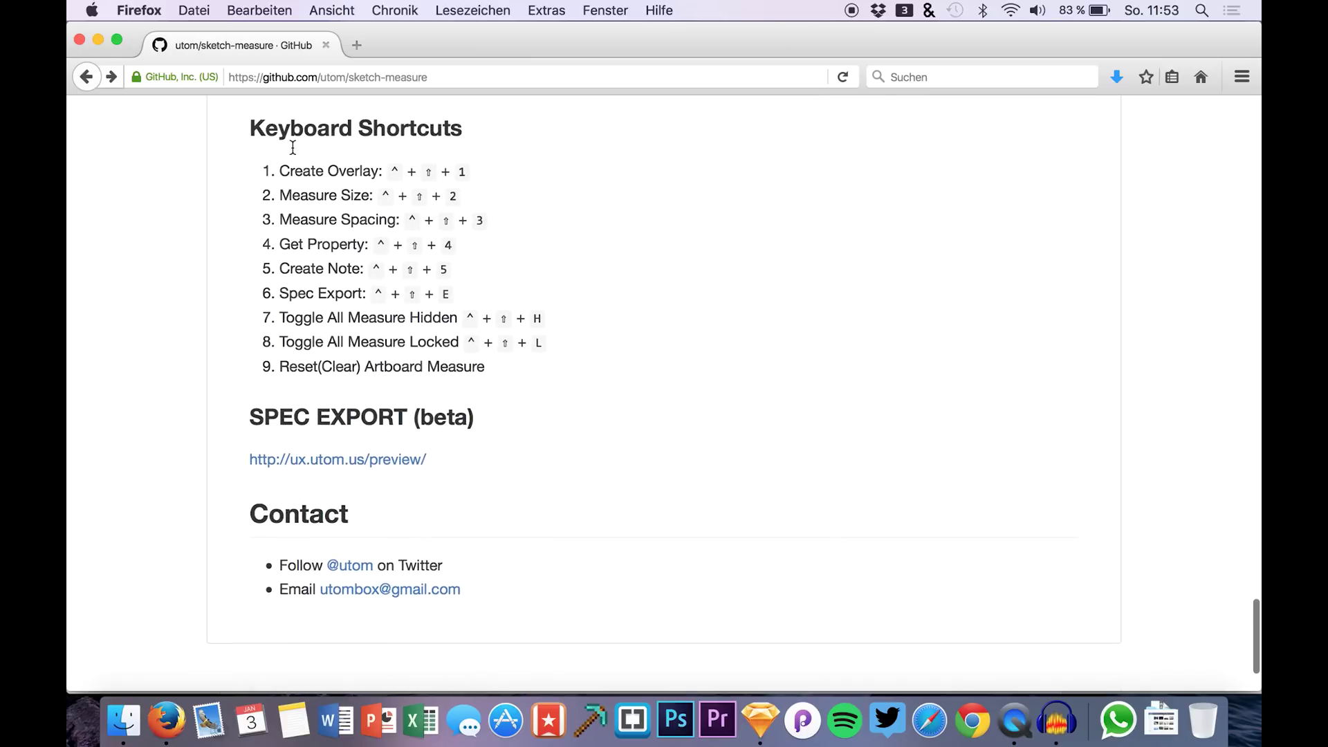
scroll(351, 337, up, 15)
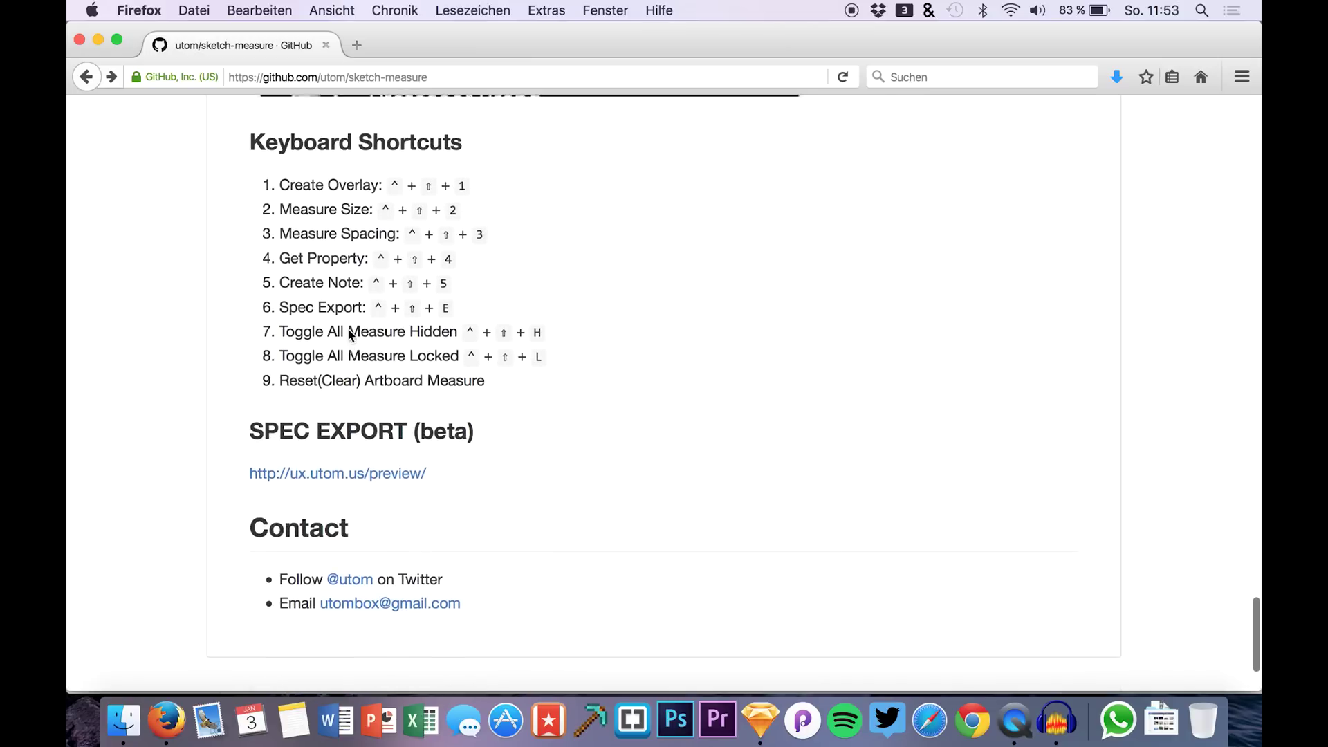
scroll(351, 337, up, 20)
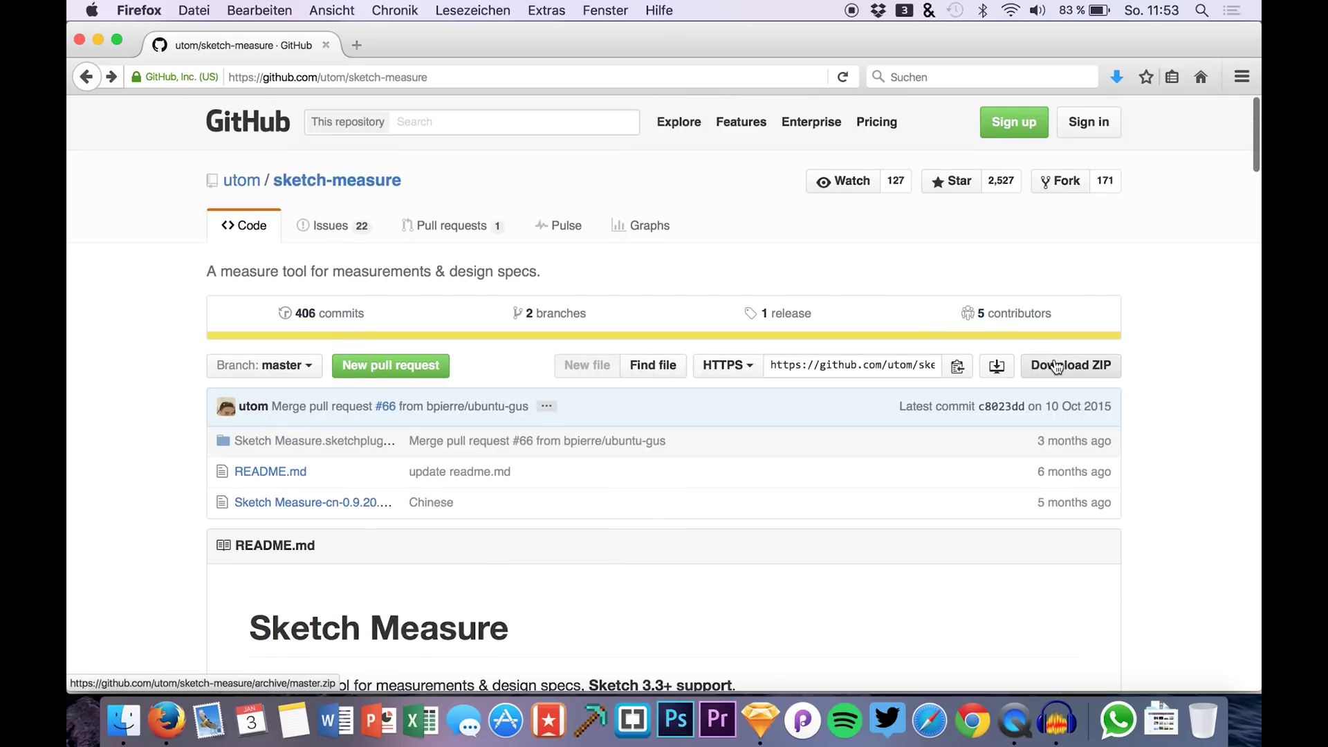
From Sketch's Manage Plugins preferences, reveal the Plugins folder in Finder
click(760, 720)
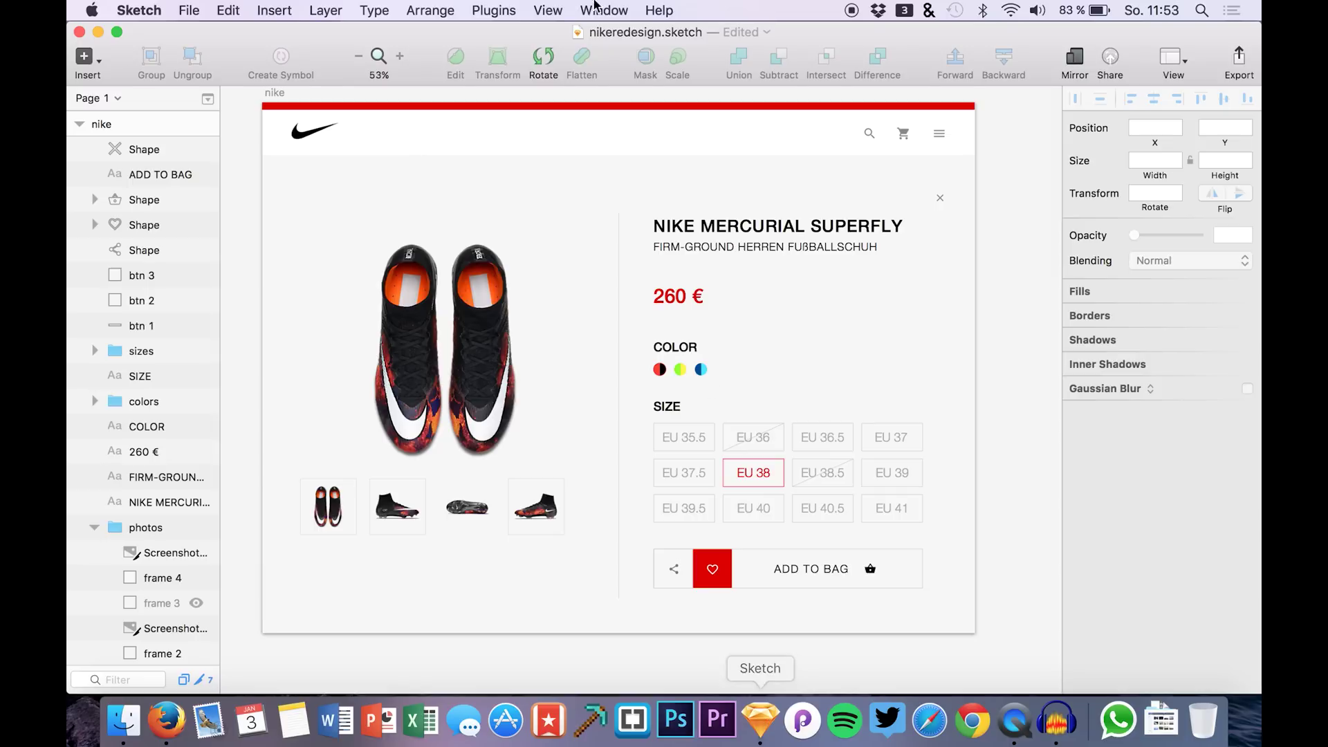
click(455, 8)
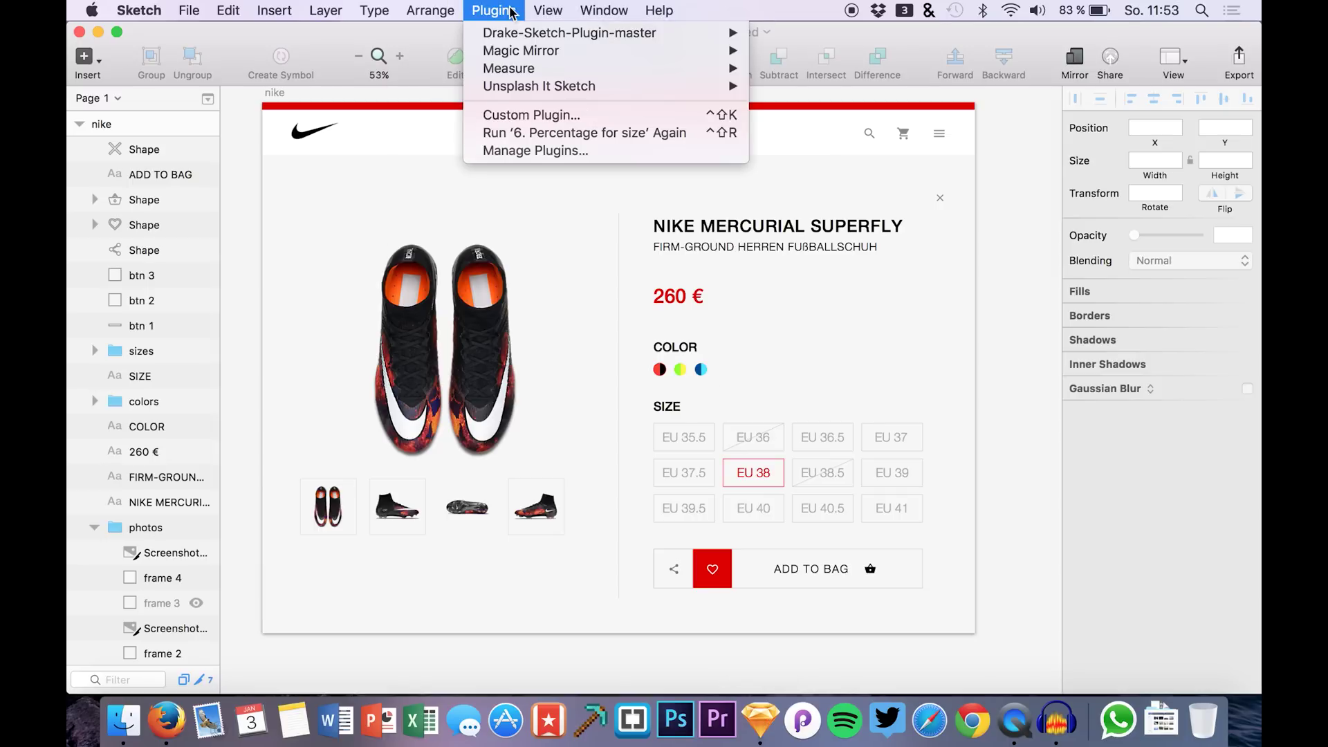
click(524, 151)
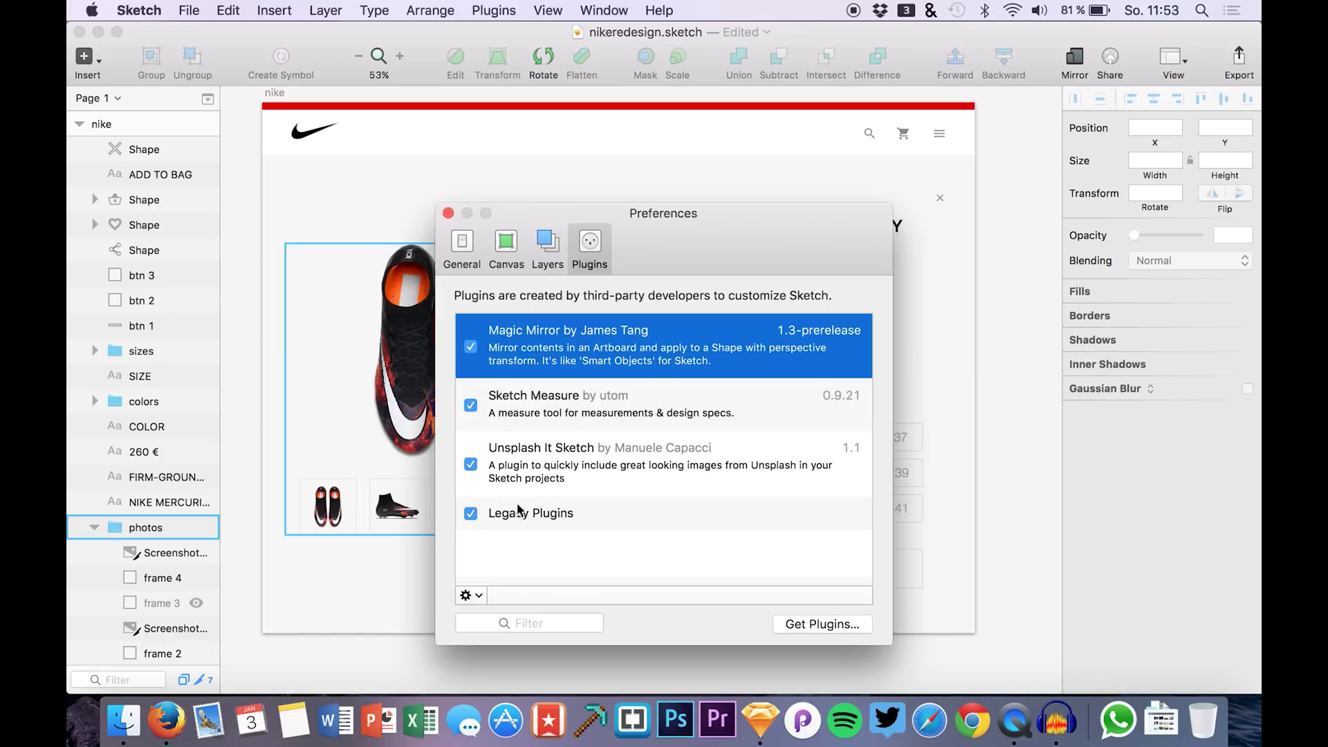
click(471, 595)
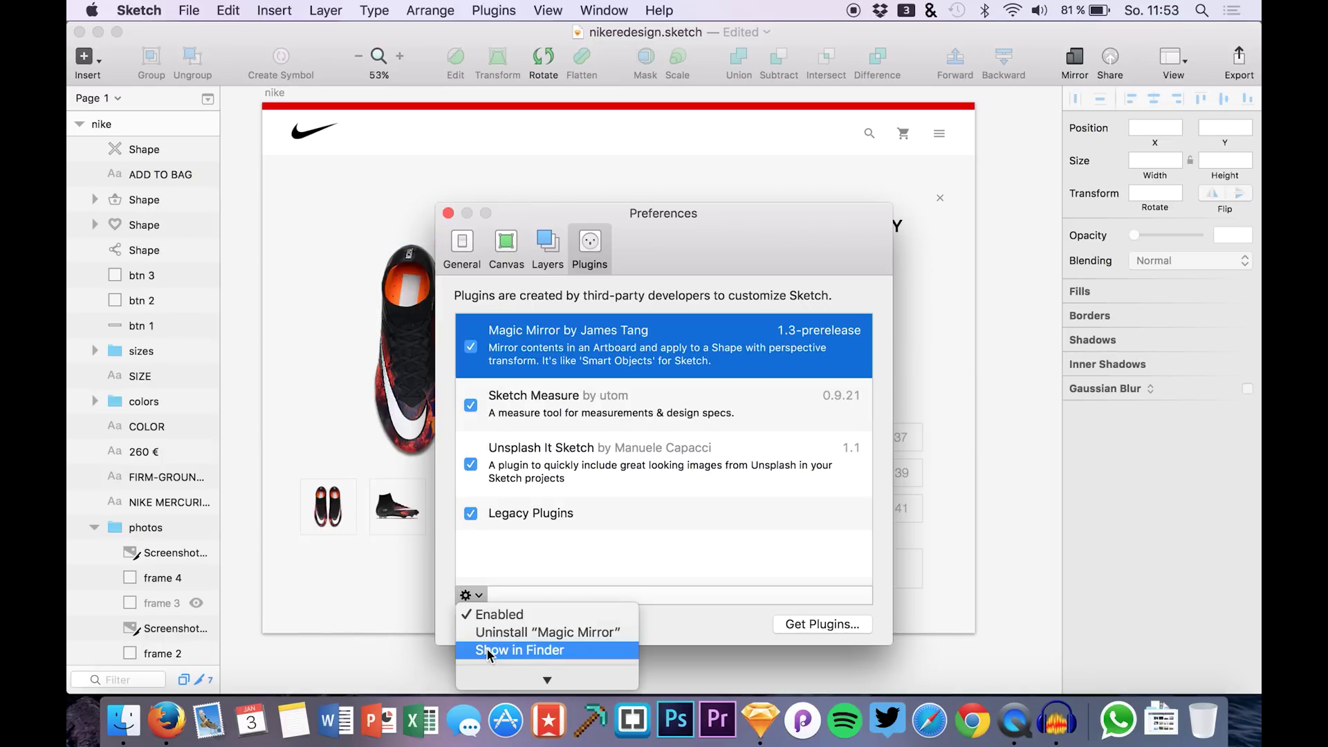
click(493, 679)
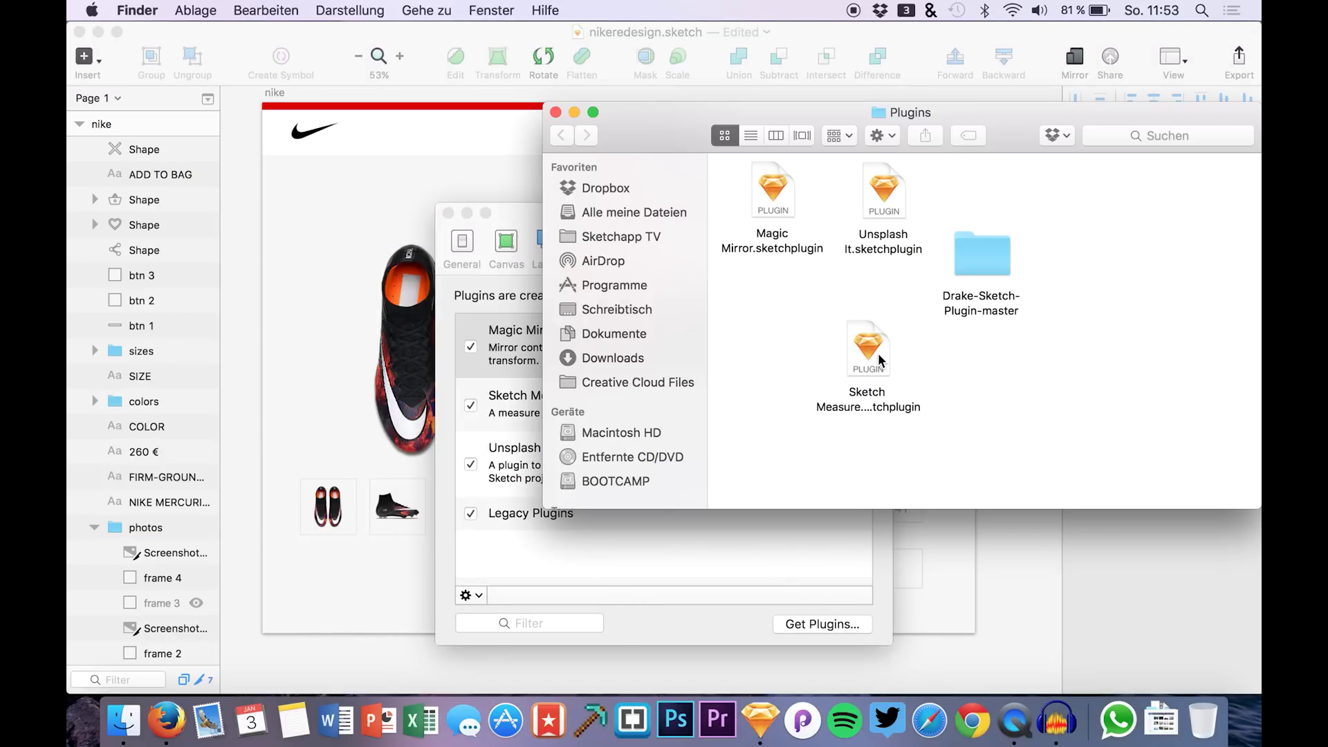
Check the Sketch Measure plugin in the Plugins folder, then close Finder and Sketch Preferences
mouse_move(880, 359)
mouse_down()
mouse_move(789, 358)
mouse_move(799, 333)
mouse_up()
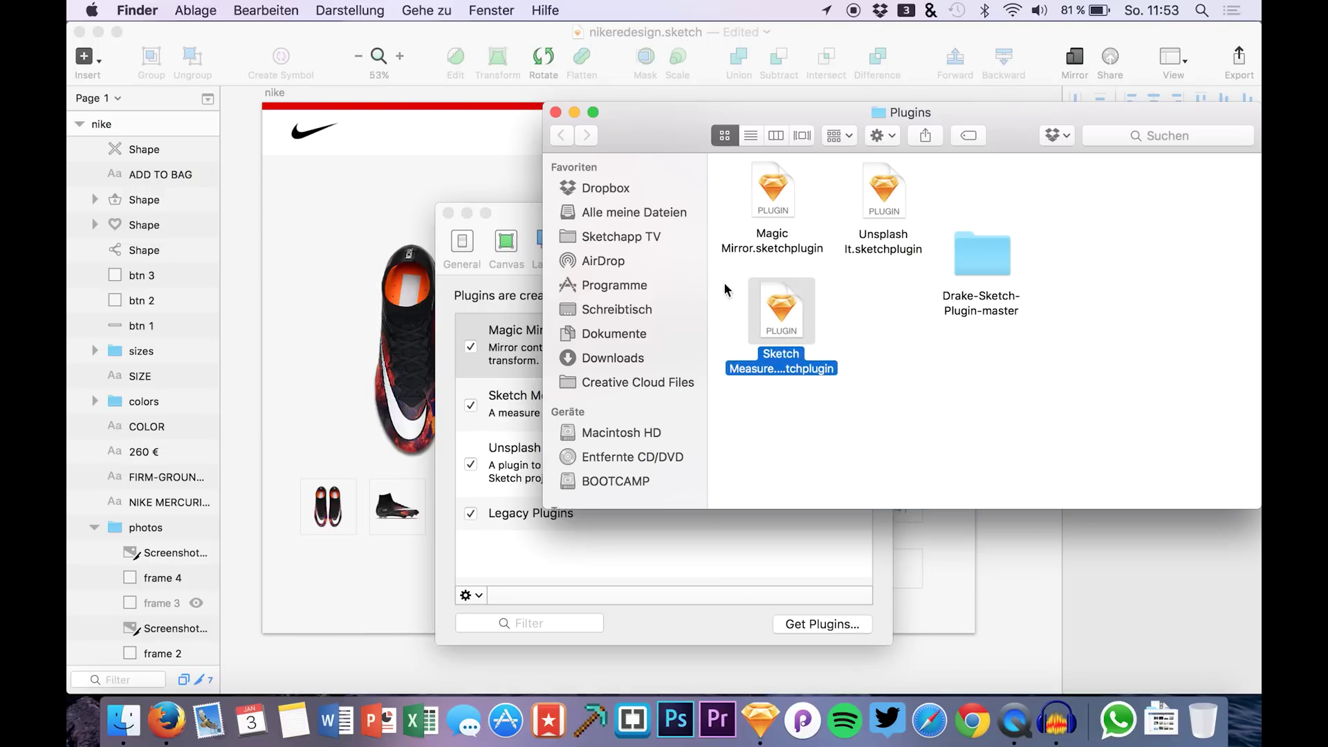
click(556, 113)
click(449, 213)
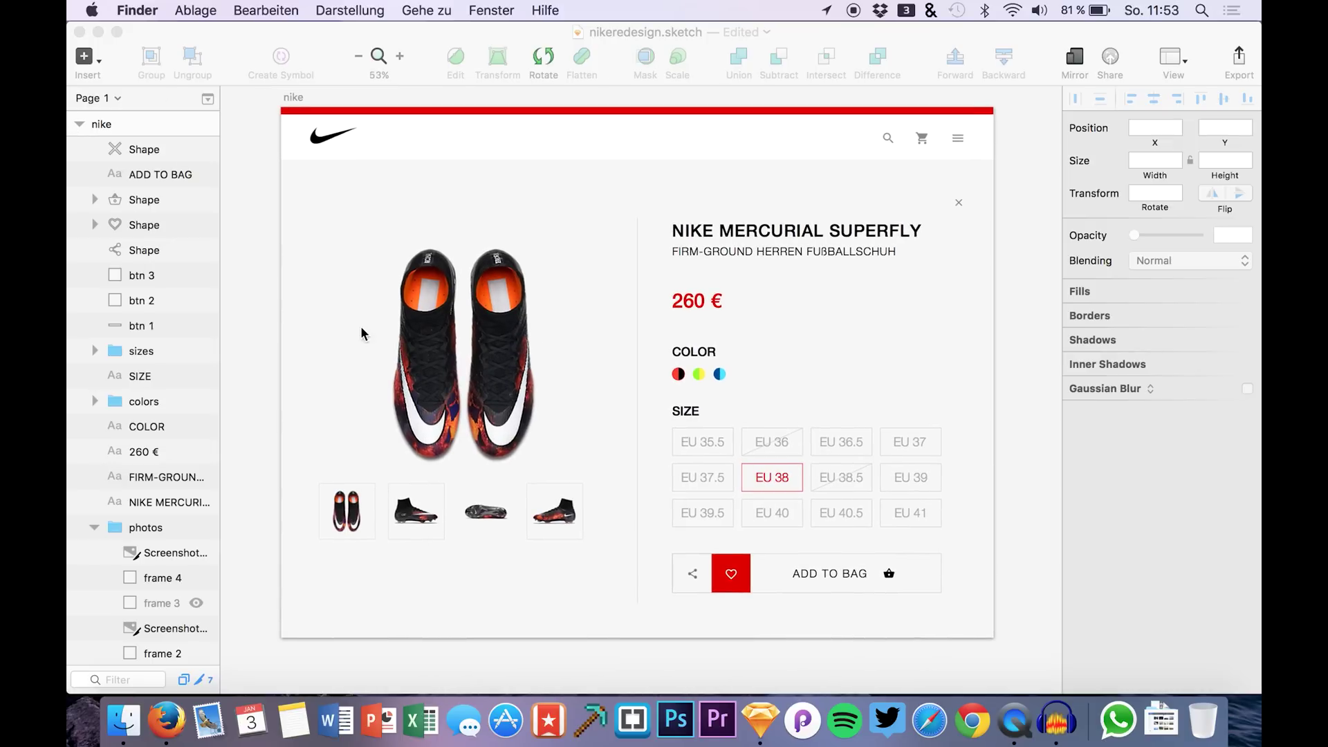
Select the frame 4 layer around the rightmost shoe thumbnail and bring up the Measure submenu
click(636, 454)
scroll(636, 454, up, 5)
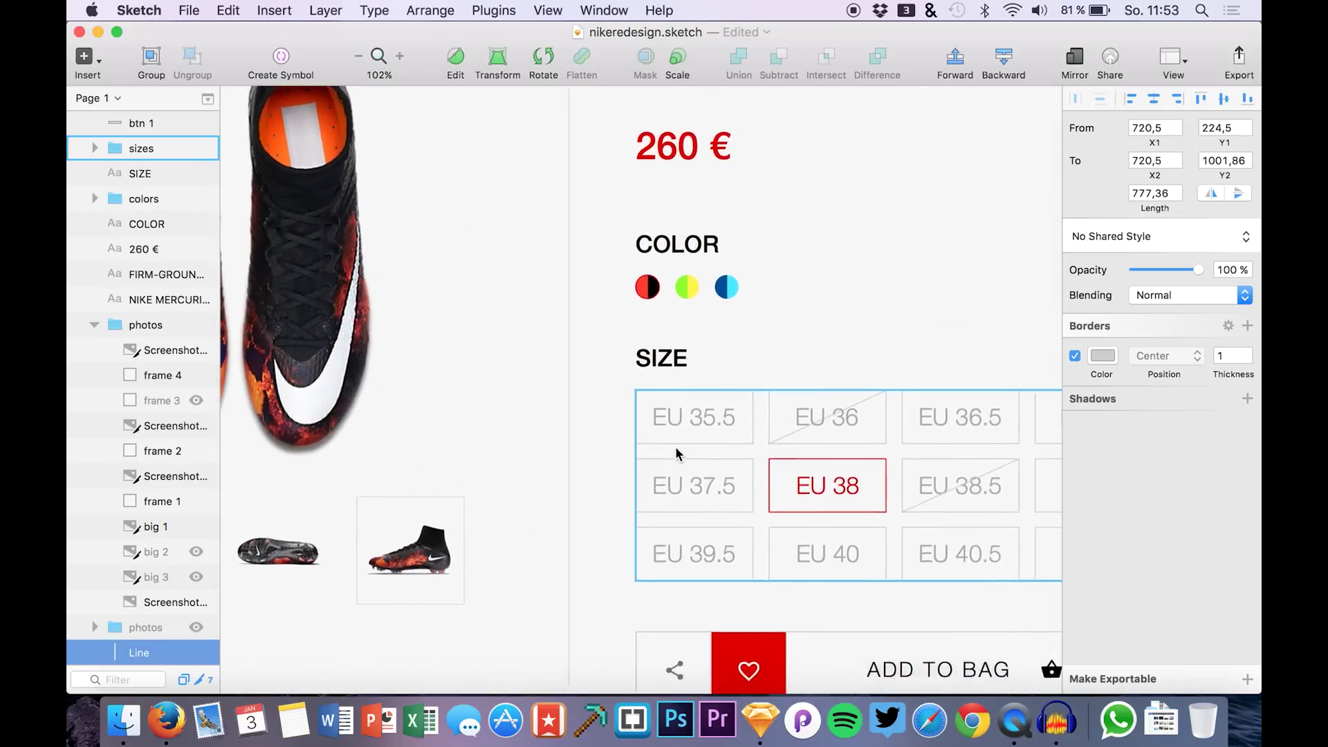
scroll(735, 436, down, 3)
scroll(736, 444, left, 4)
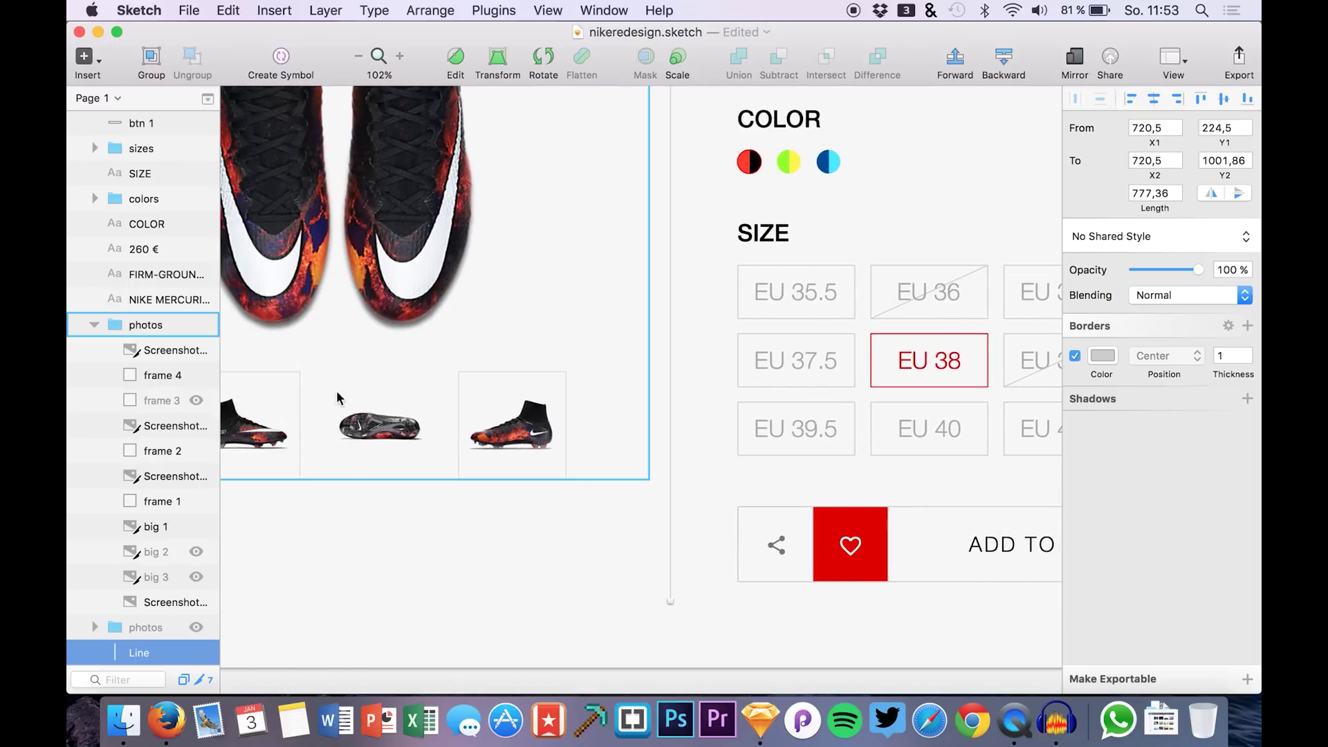
click(475, 404)
scroll(484, 436, up, 3)
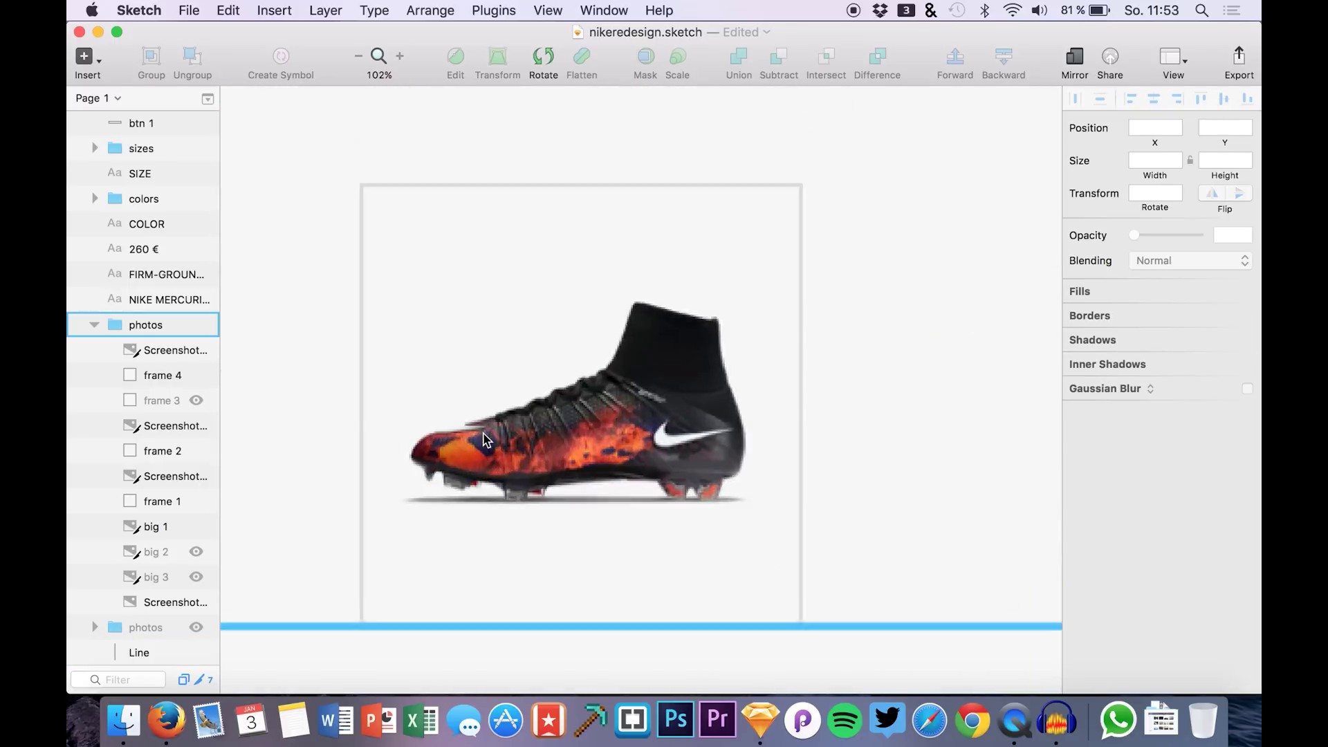
click(159, 401)
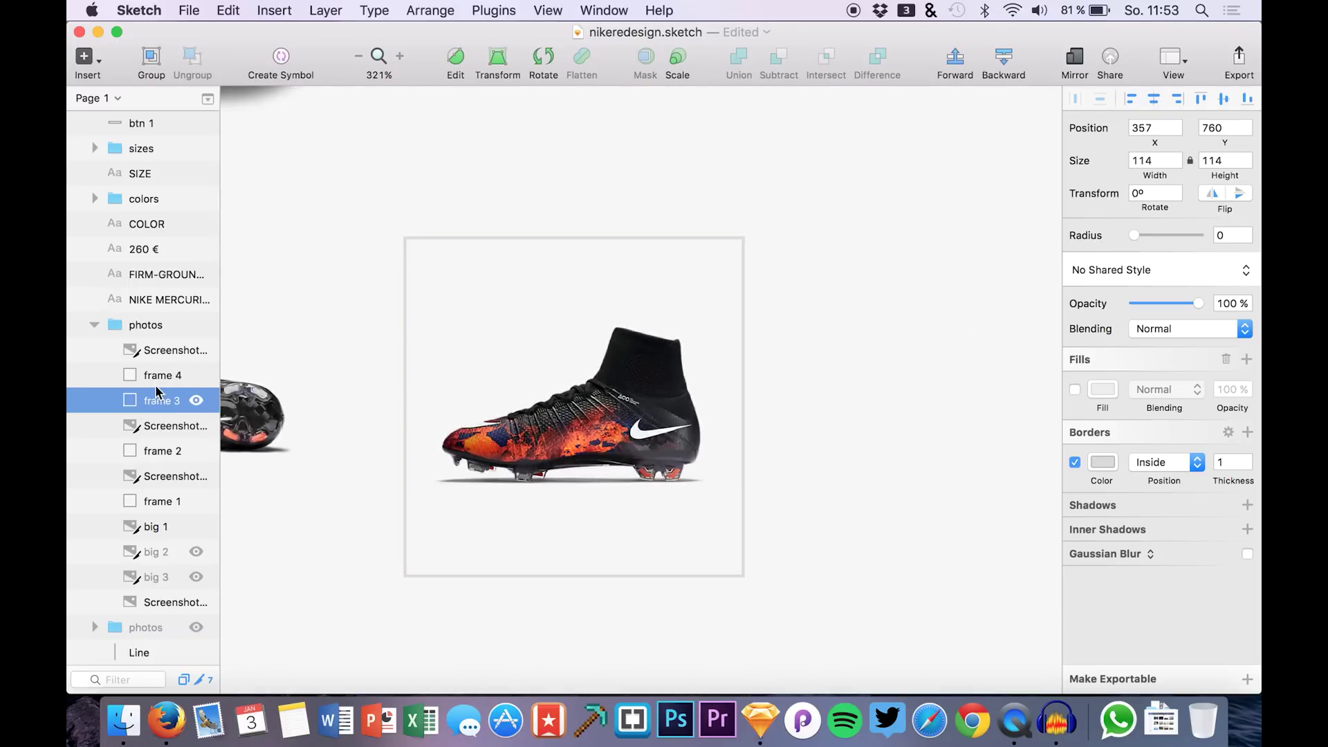
click(158, 377)
scroll(672, 374, down, 3)
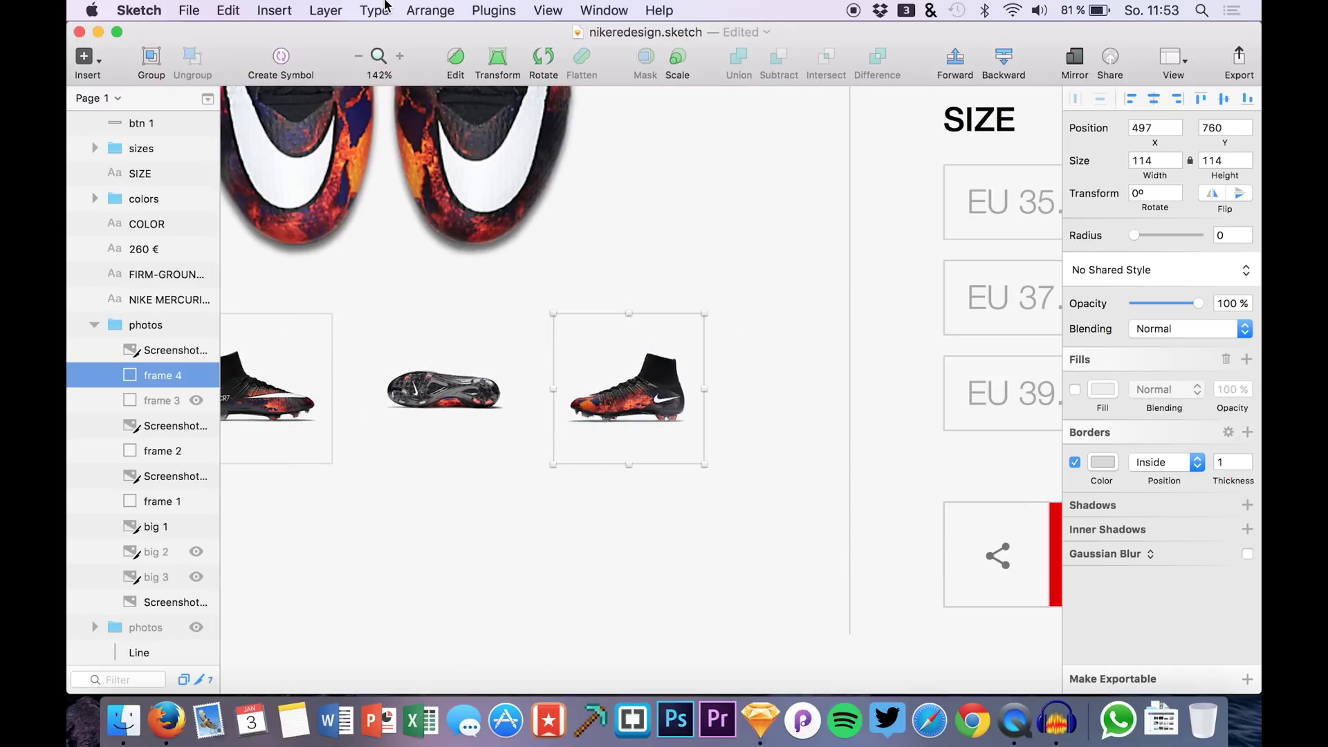
click(497, 10)
mouse_move(497, 72)
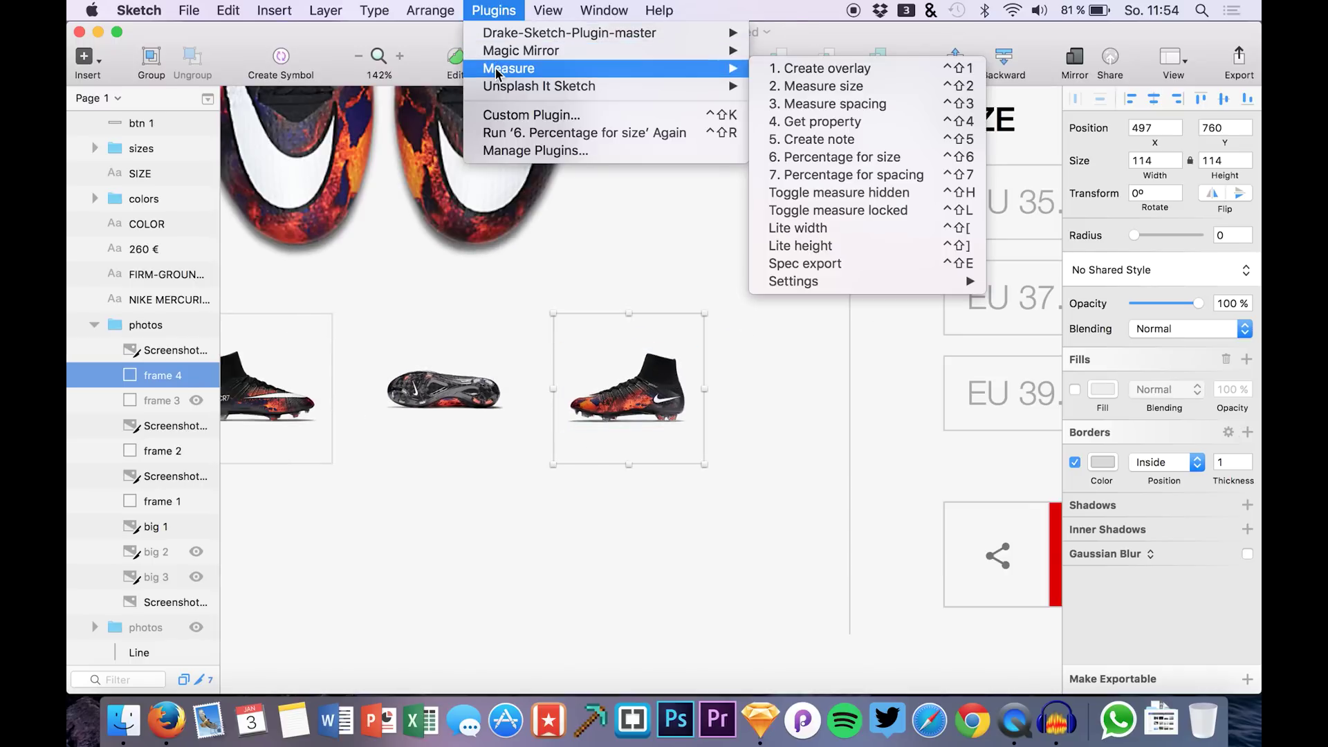
click(810, 69)
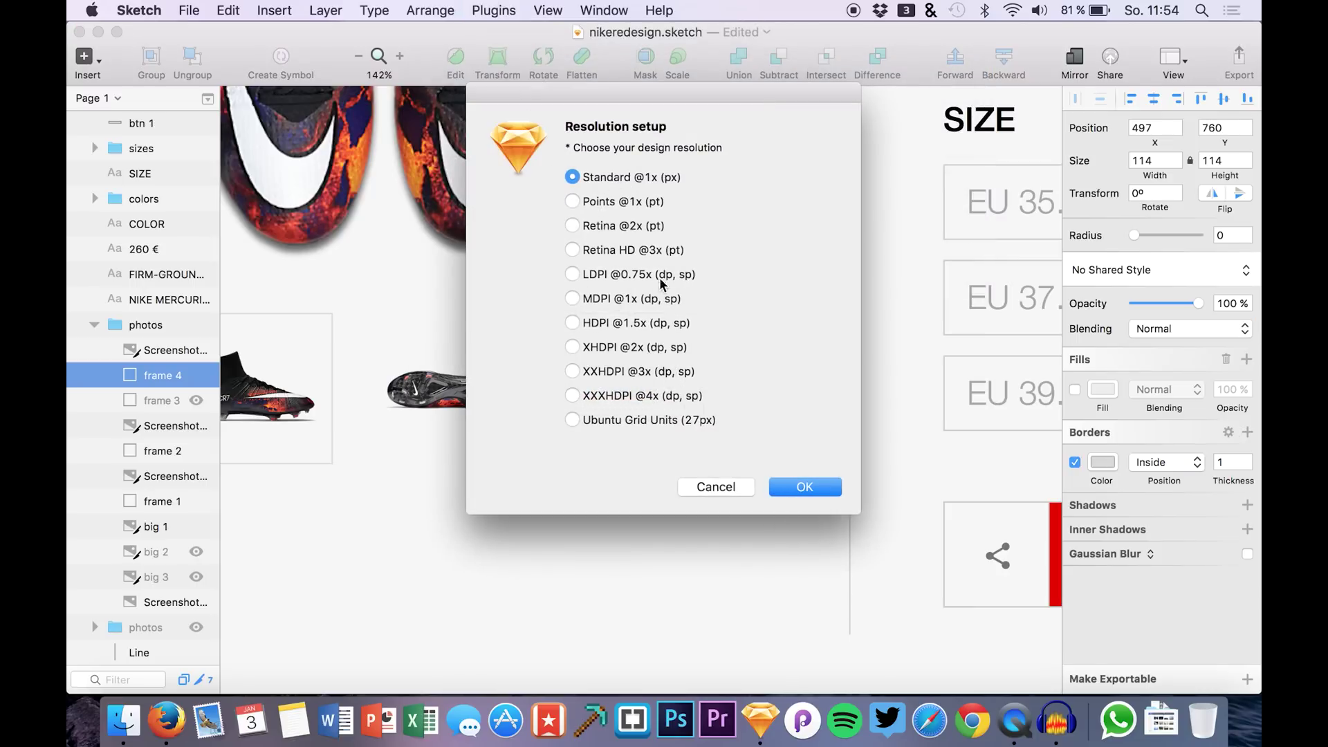
click(805, 487)
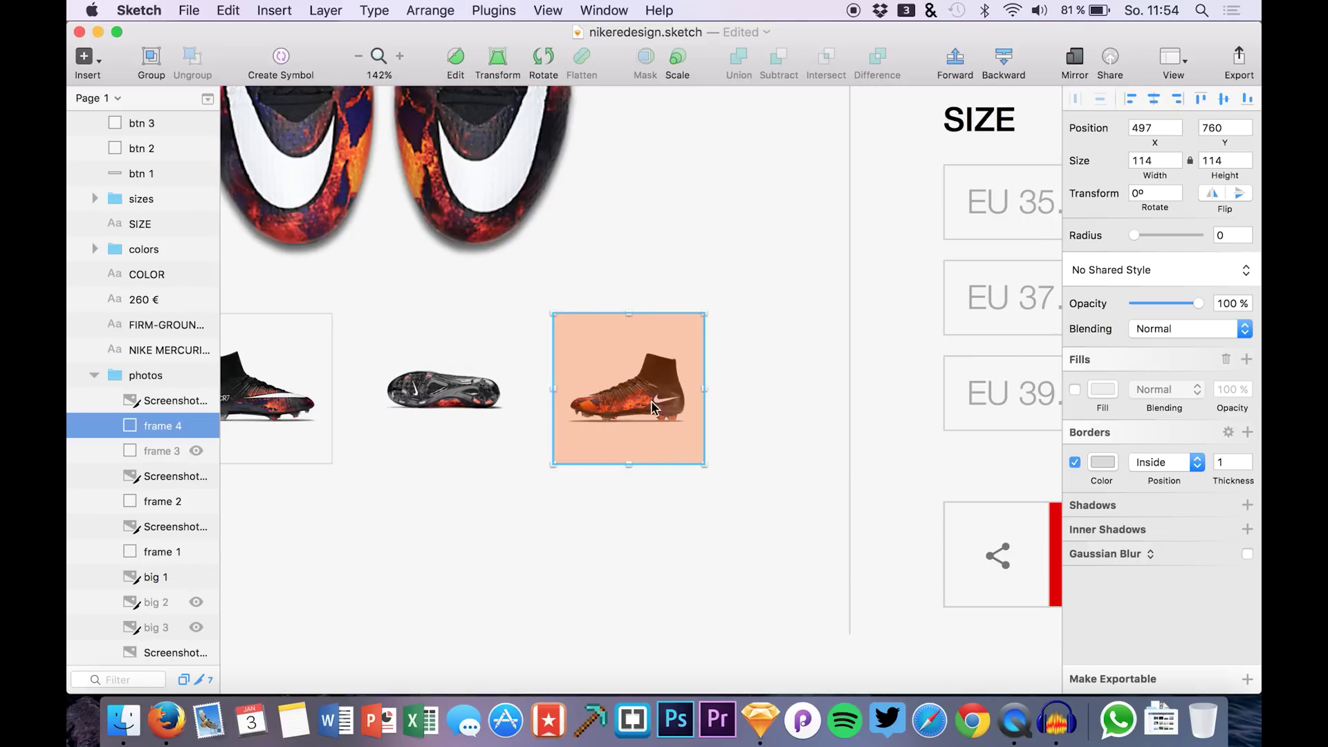
Add Measure size labels to the thumbnail frame's width and height
click(518, 9)
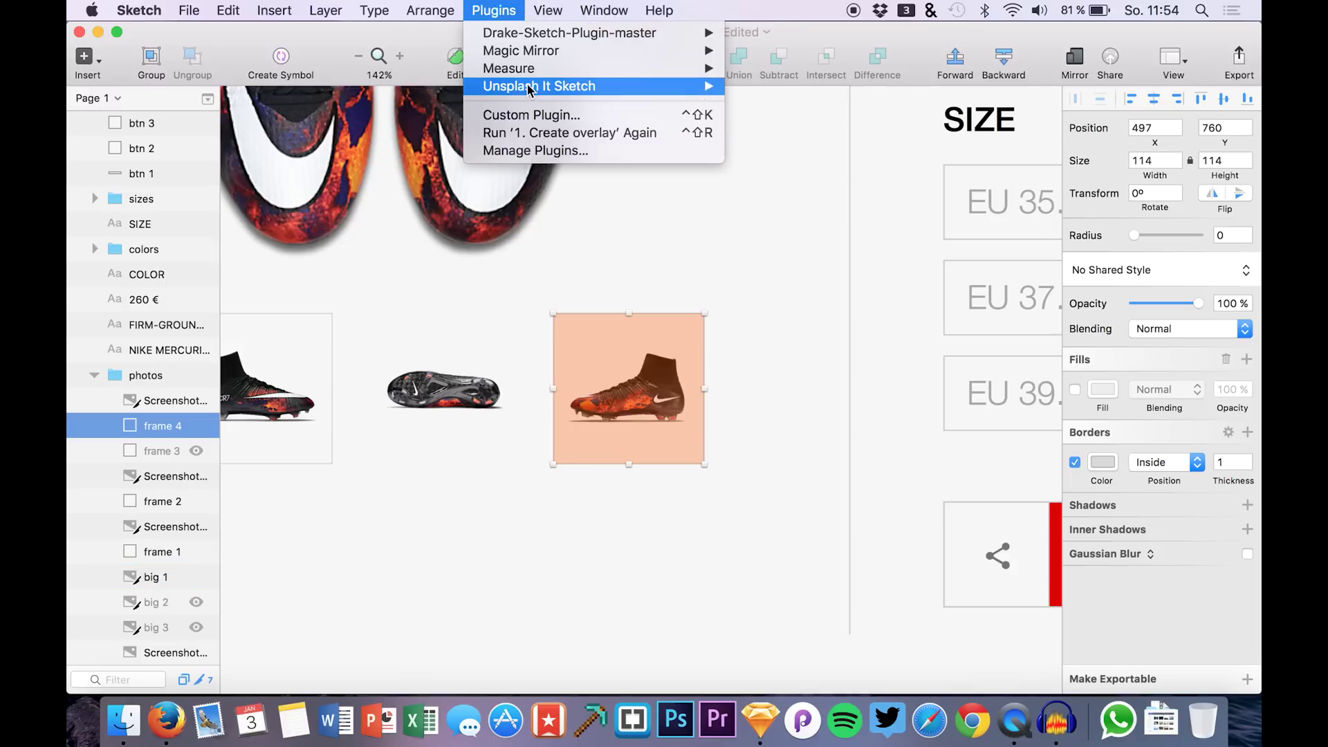
mouse_move(664, 68)
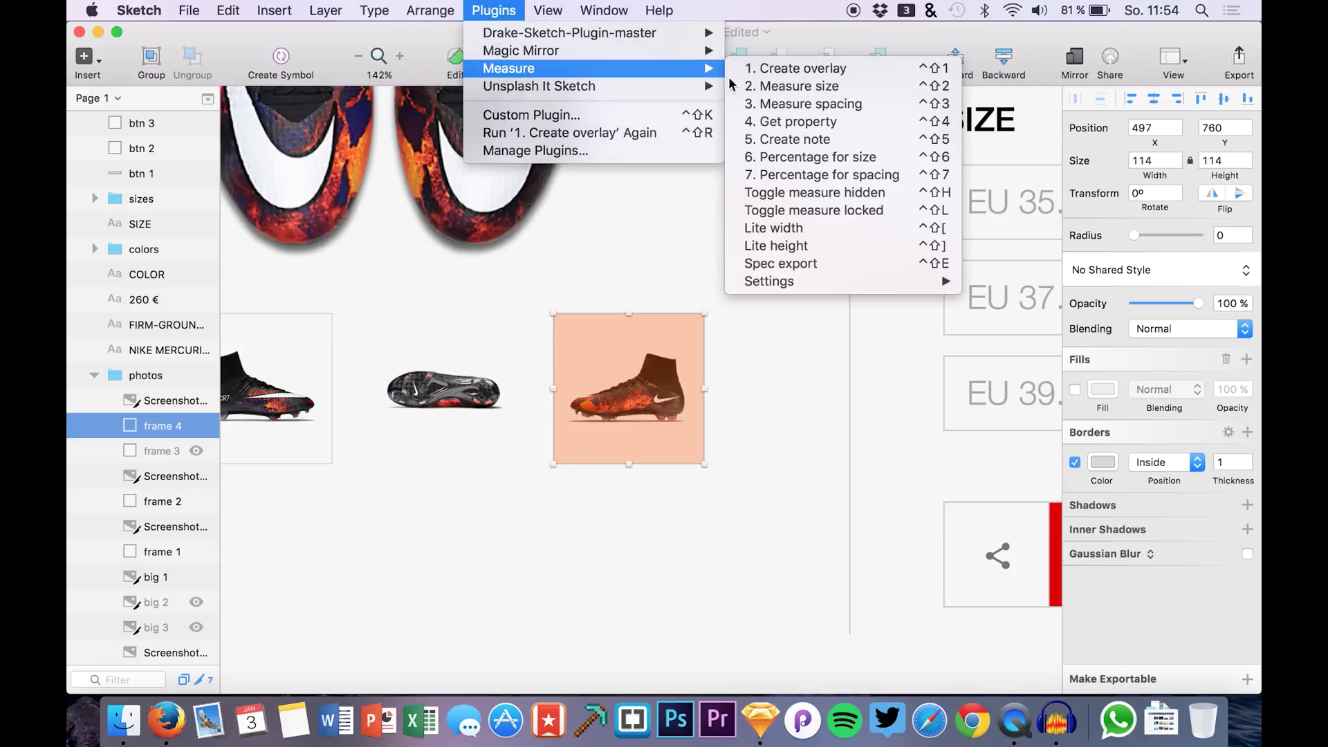
click(791, 87)
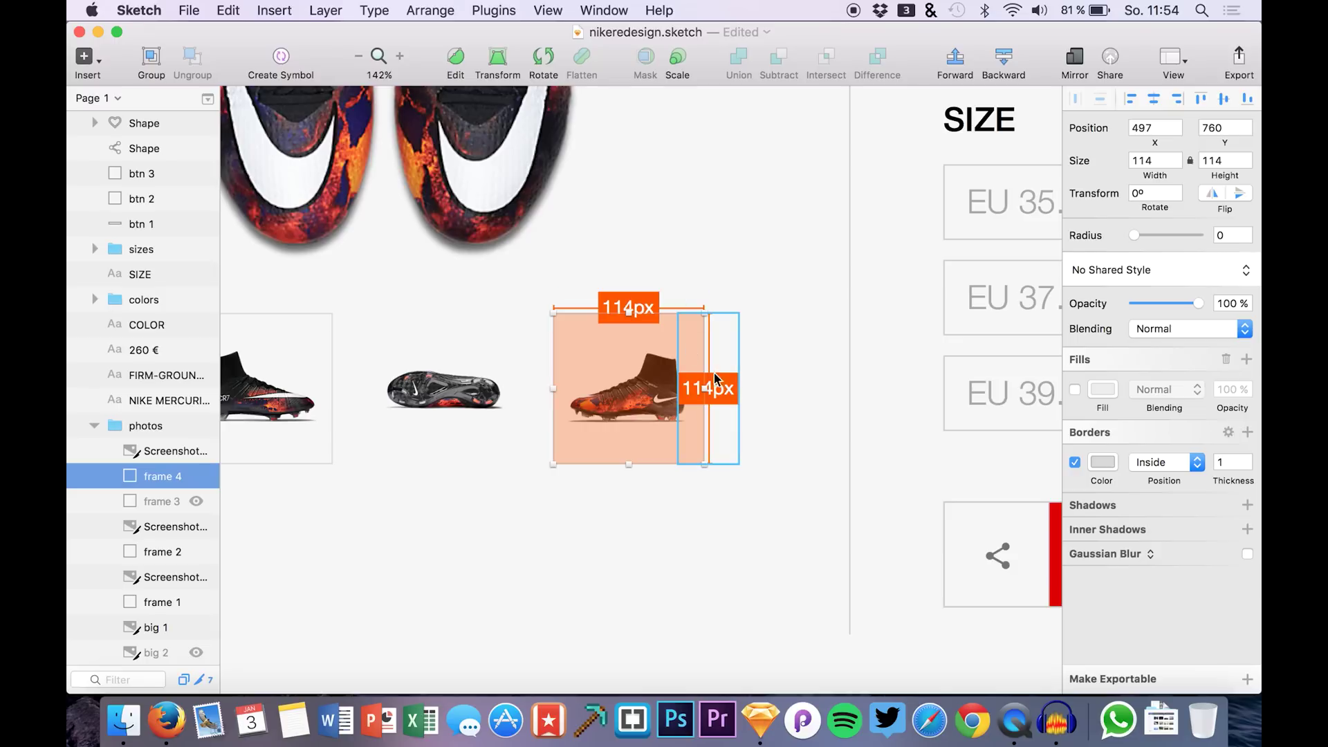
Switch the size labels to percentages (7.9% wide, 10.6% tall) and reselect frame 4
click(494, 10)
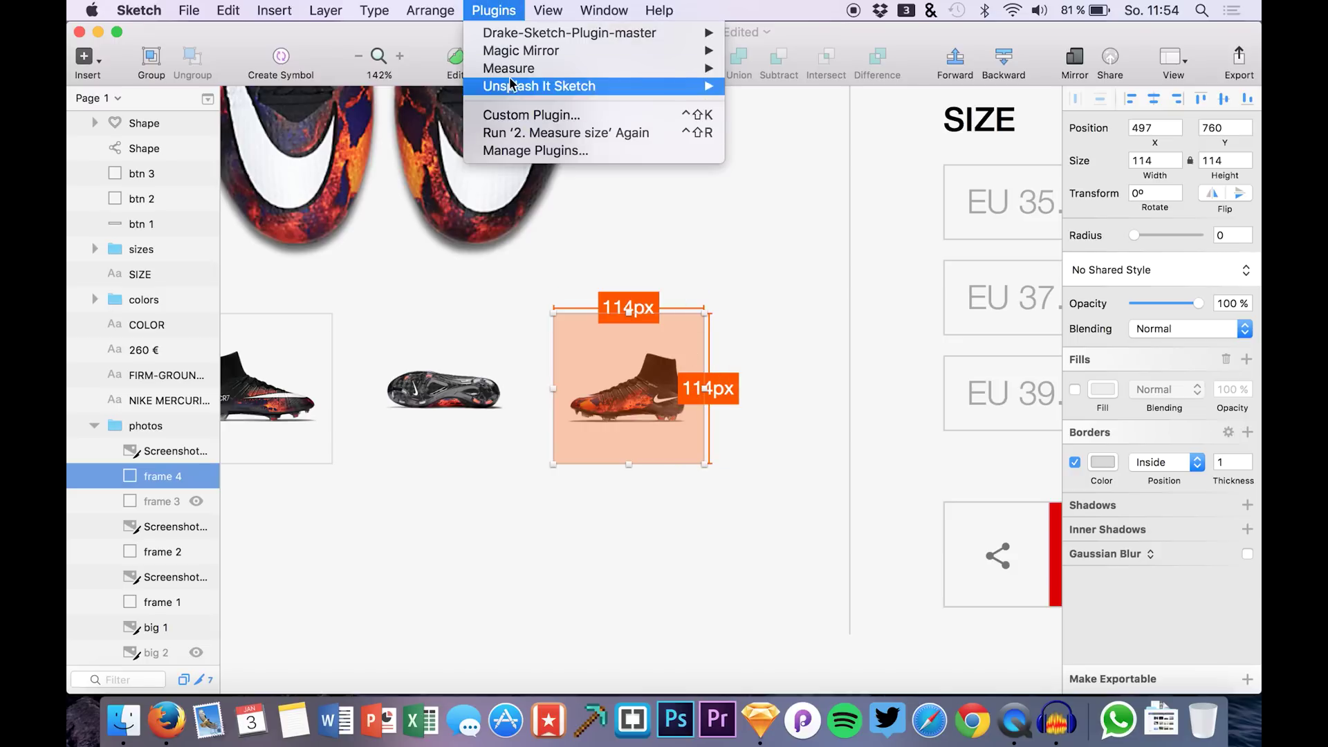
mouse_move(512, 76)
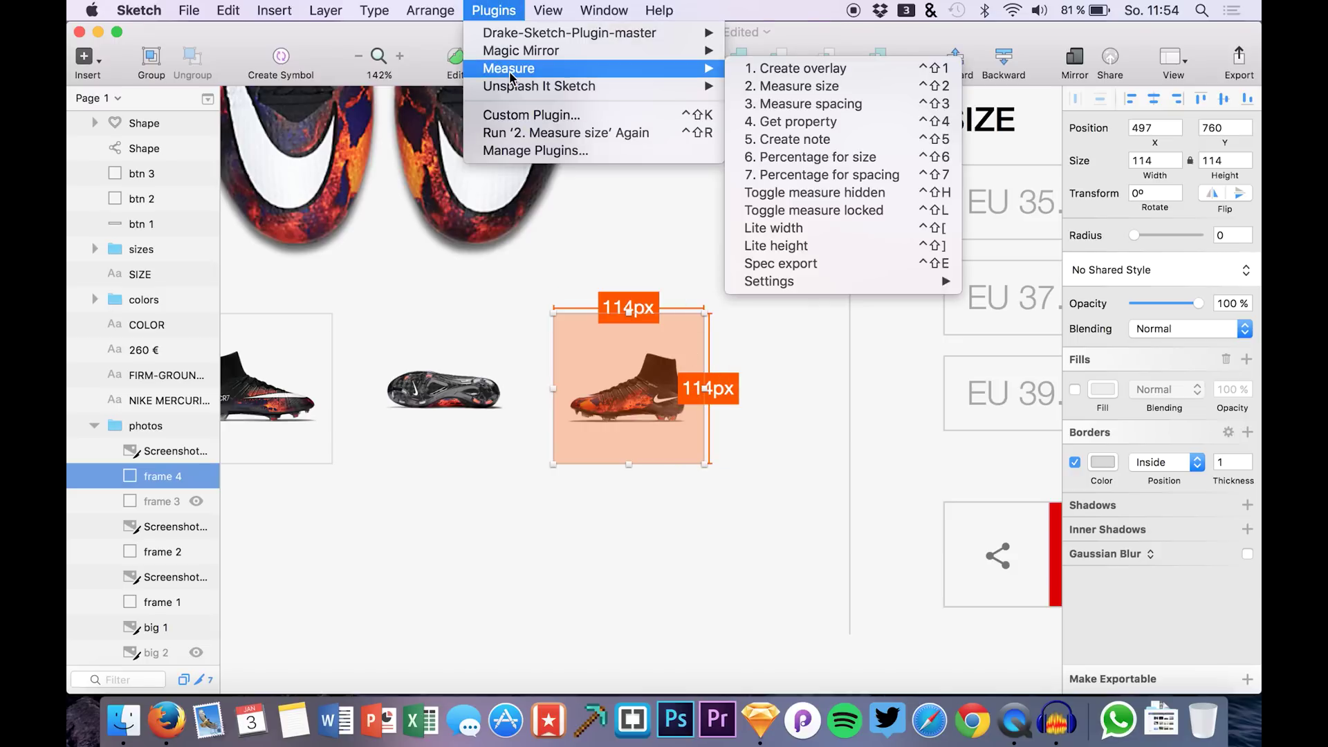
click(770, 165)
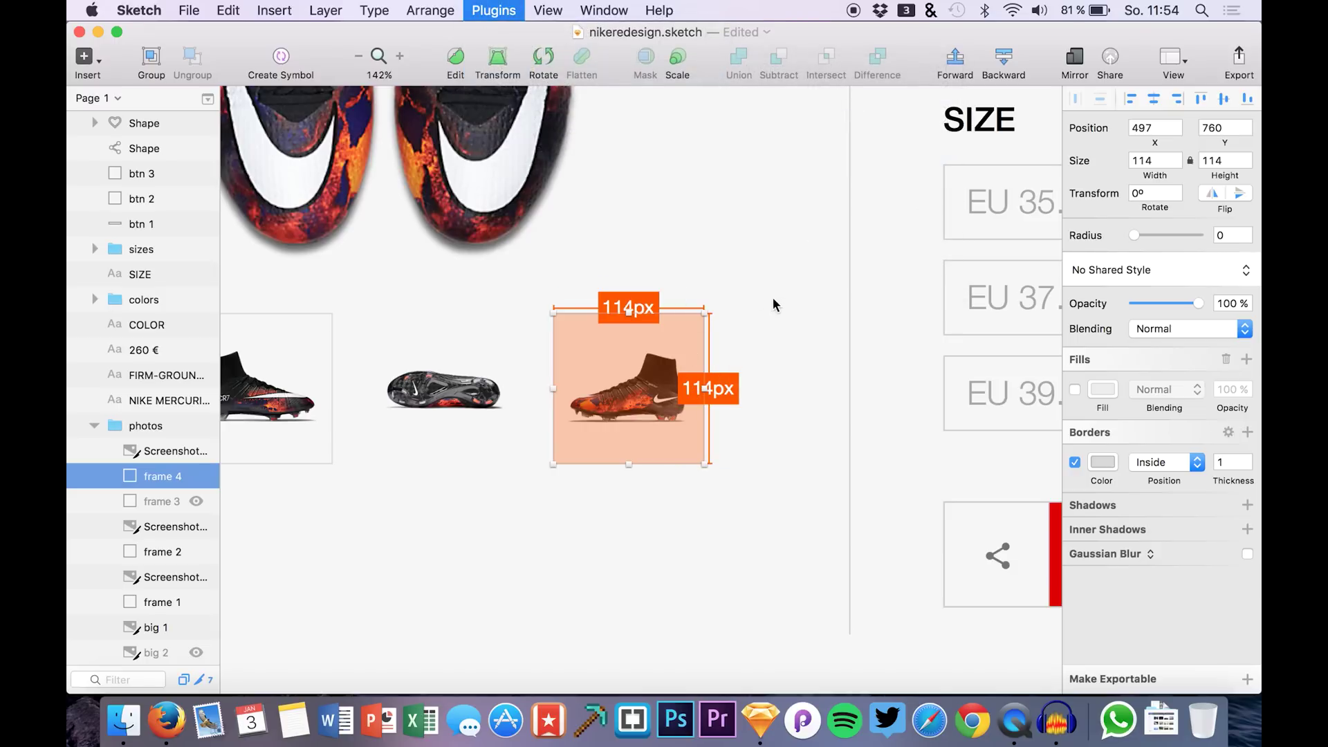
click(771, 514)
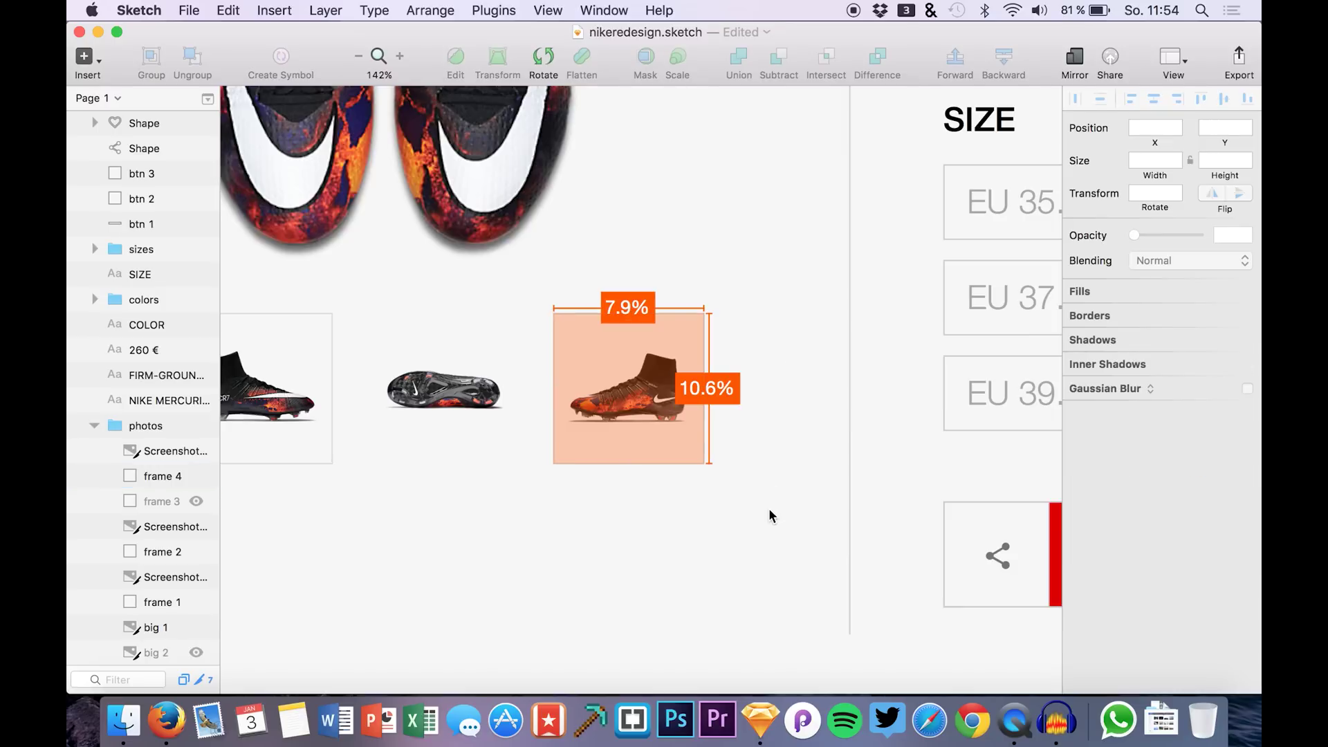
click(152, 477)
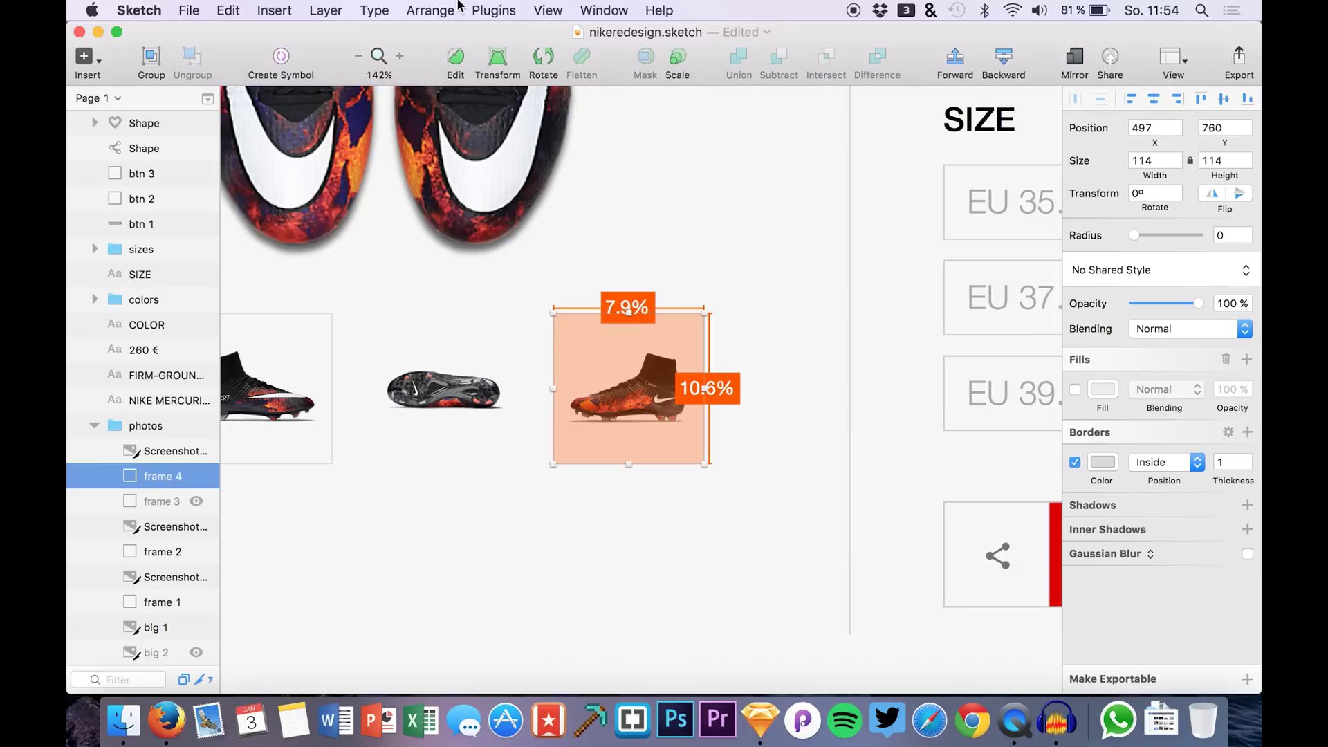
click(429, 10)
Add Measure spacing labels around frame 4, including the 198px gap below it
mouse_move(494, 9)
mouse_move(497, 71)
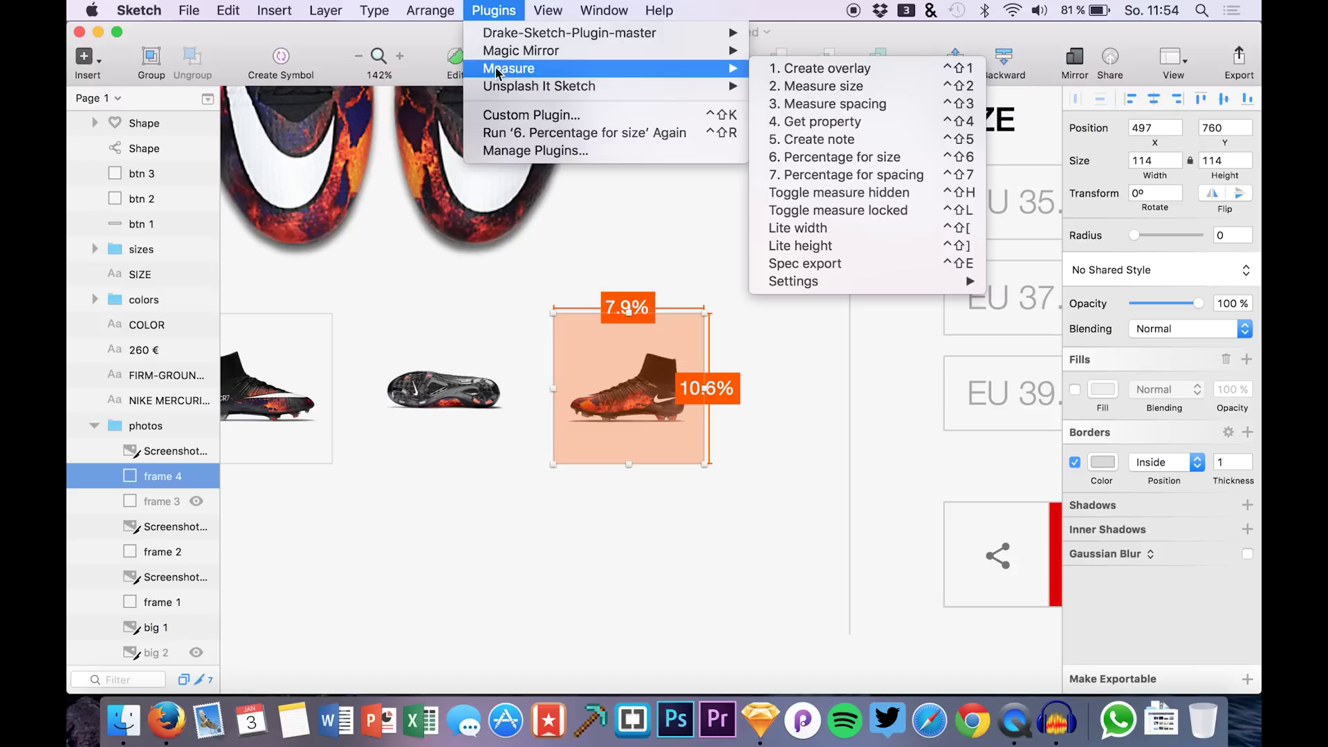
click(815, 105)
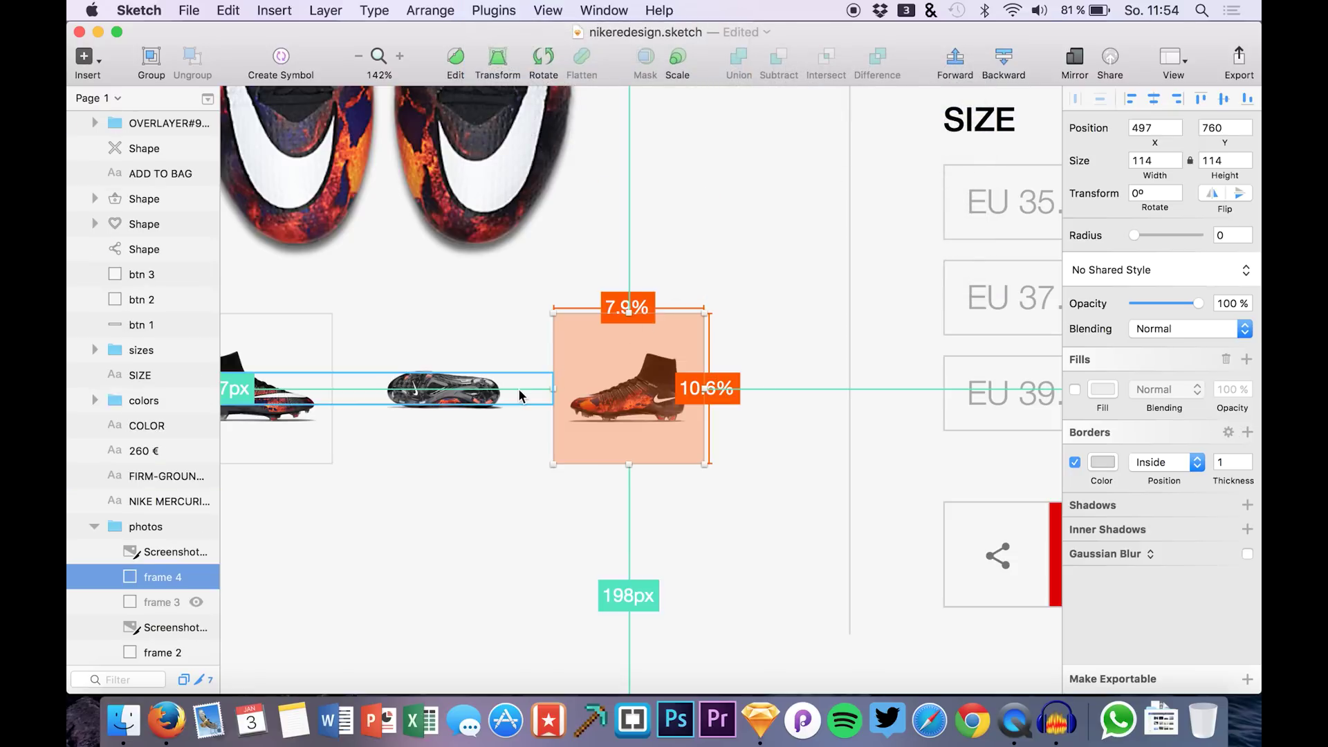
scroll(561, 375, down, 5)
click(261, 389)
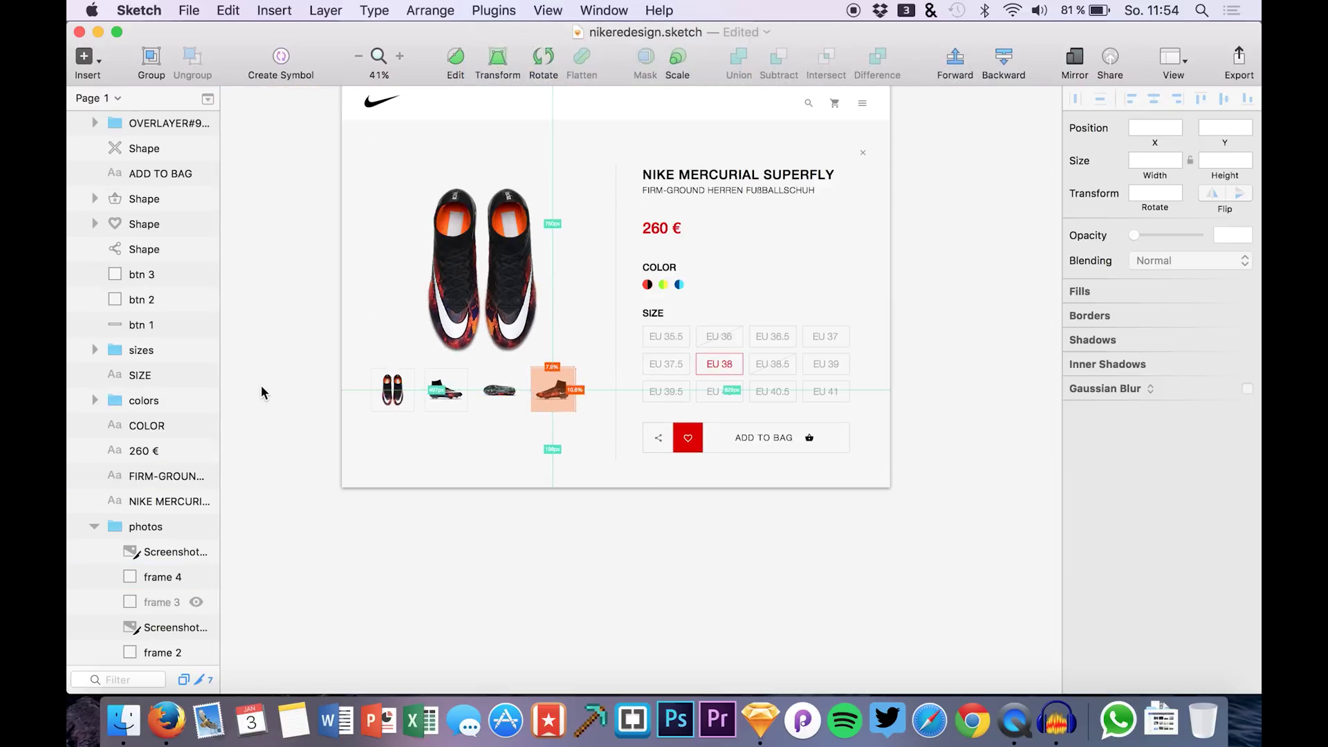
scroll(261, 389, up, 4)
scroll(733, 408, up, 6)
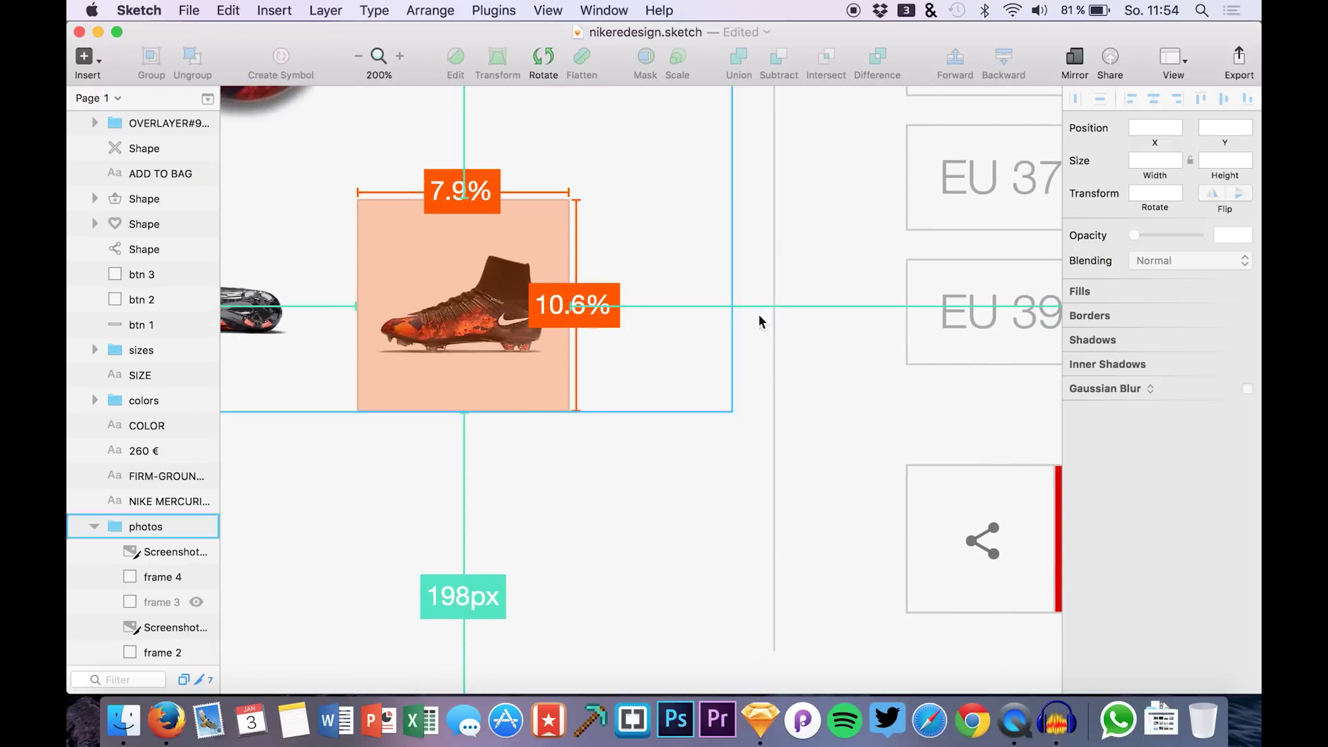
scroll(566, 379, down, 2)
scroll(566, 379, down, 3)
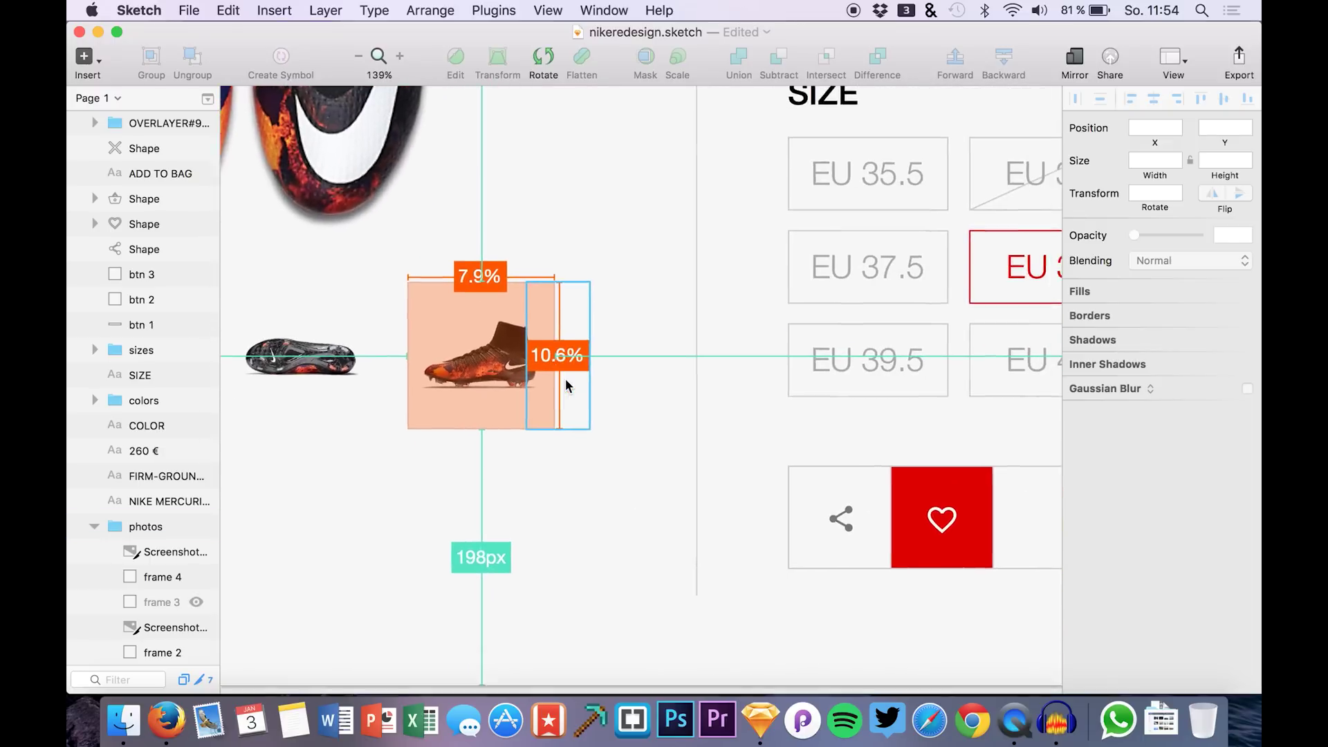
scroll(627, 512, up, 3)
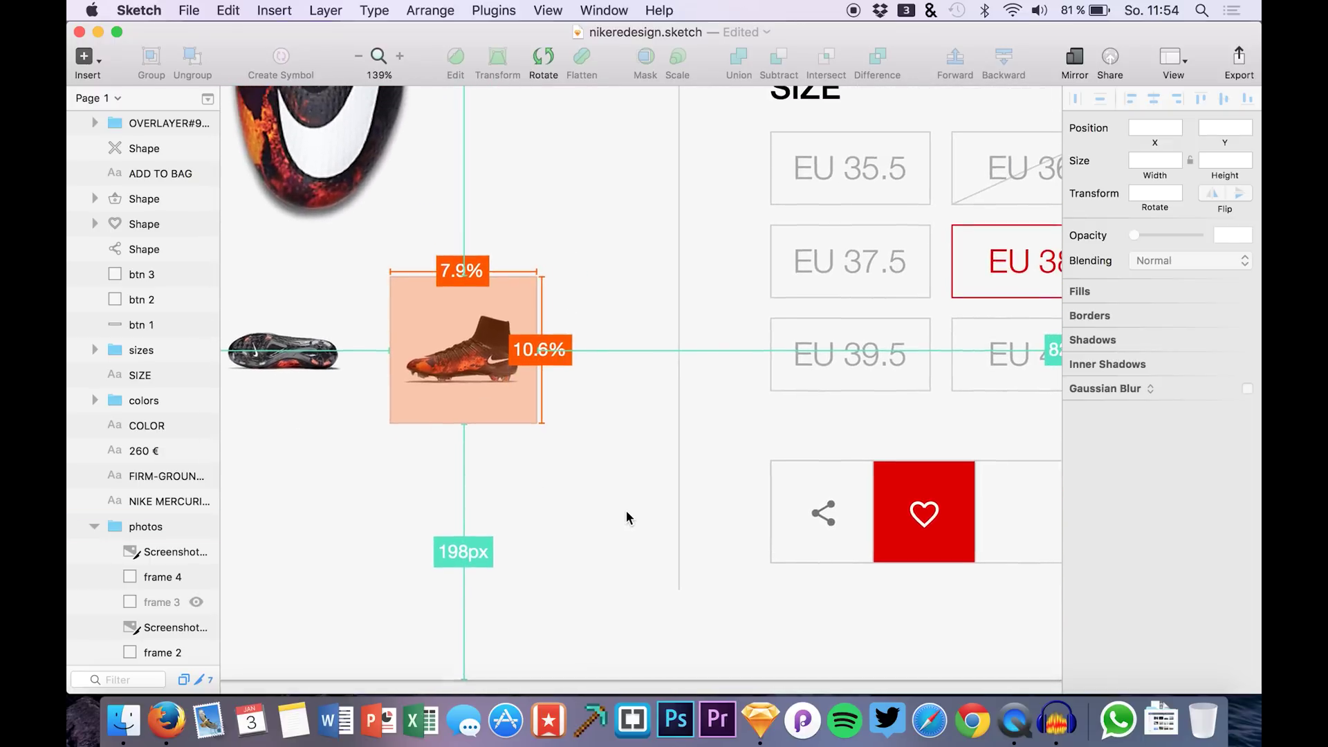
click(494, 10)
mouse_move(609, 67)
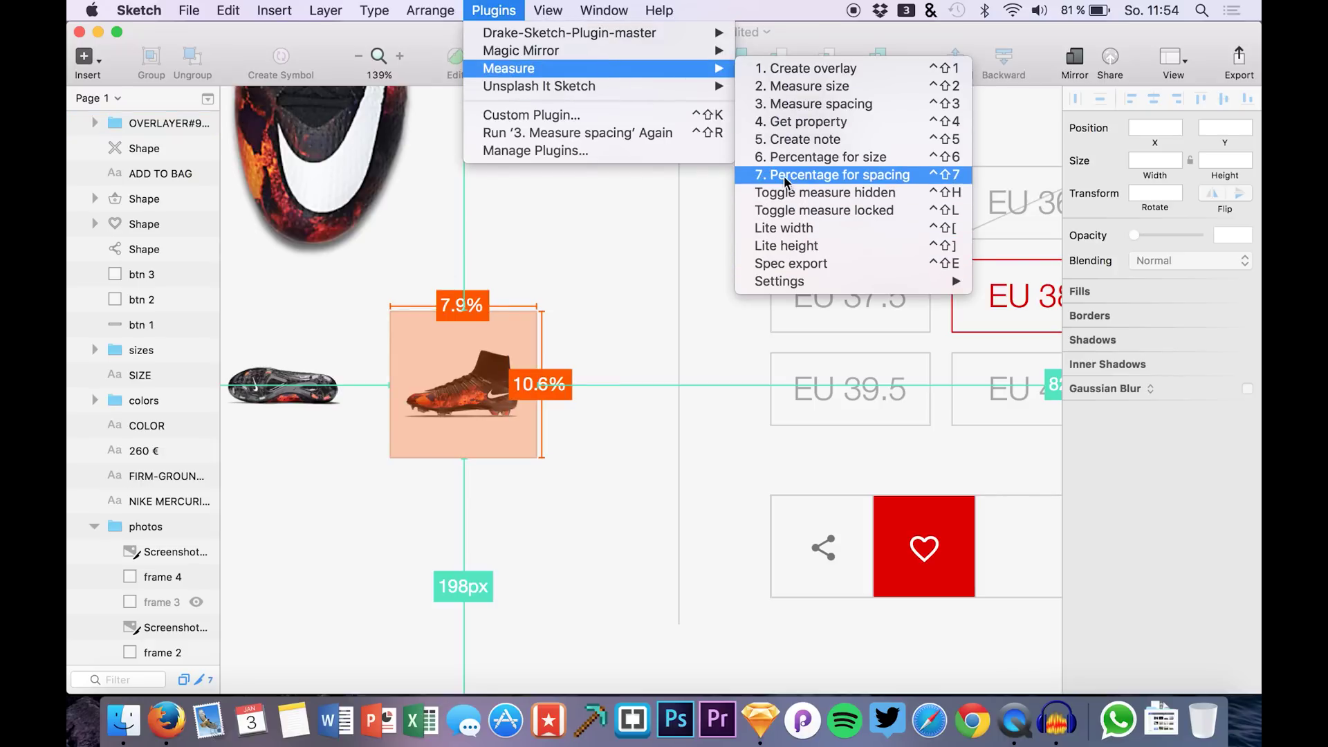
Relabel the thumbnail's size in pixels, then try the percentage size option again
click(792, 89)
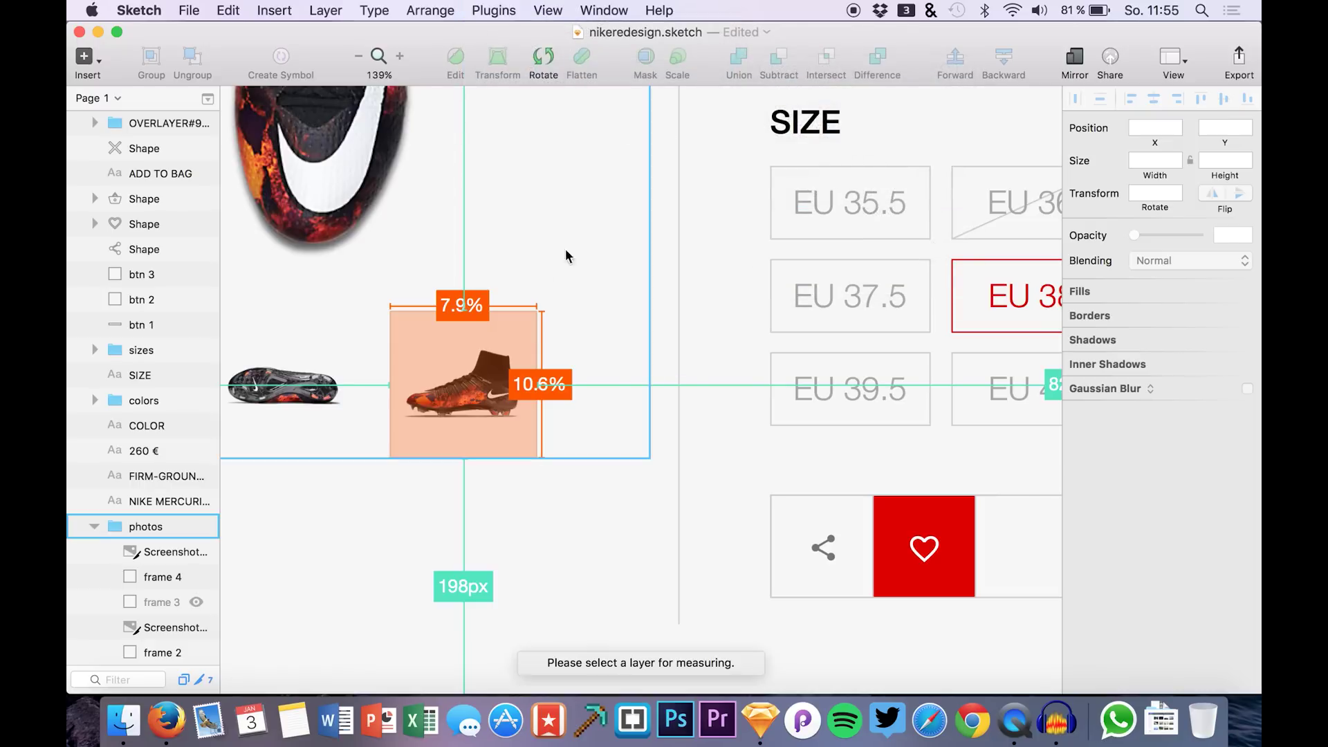
click(494, 10)
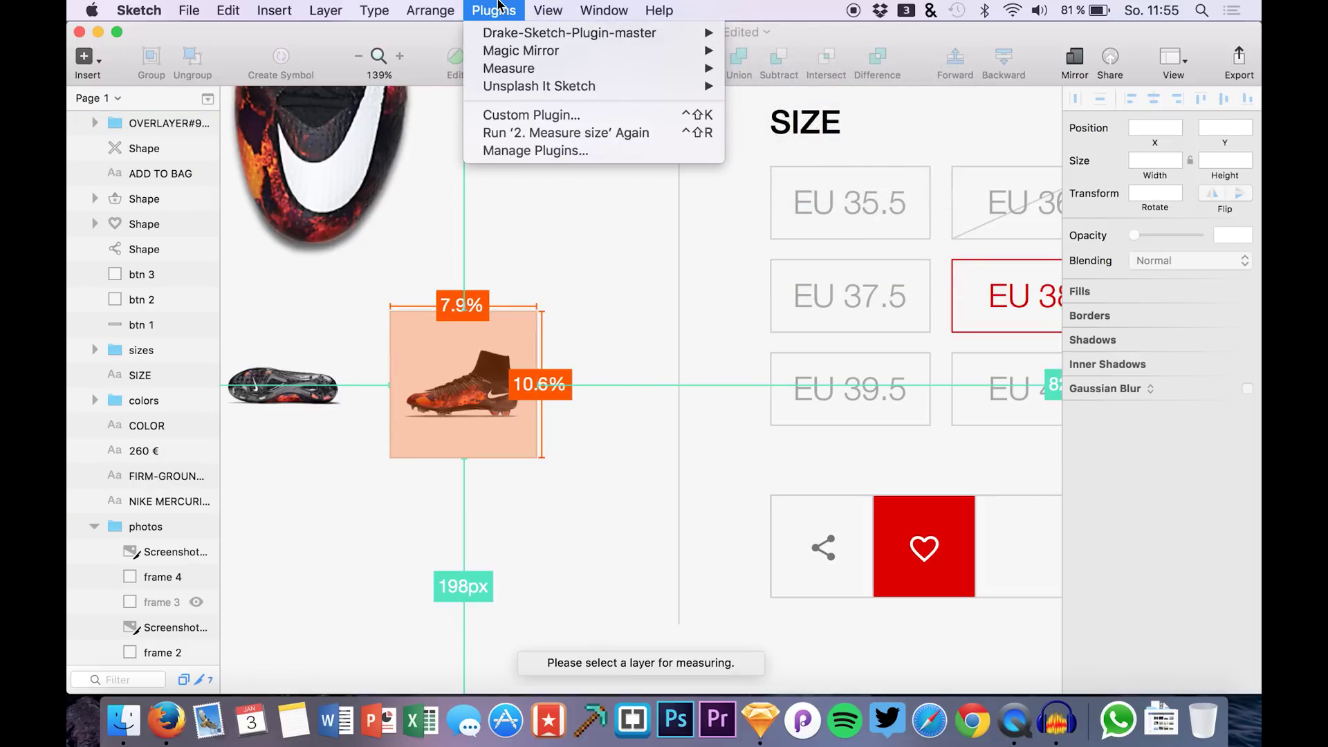
mouse_move(696, 68)
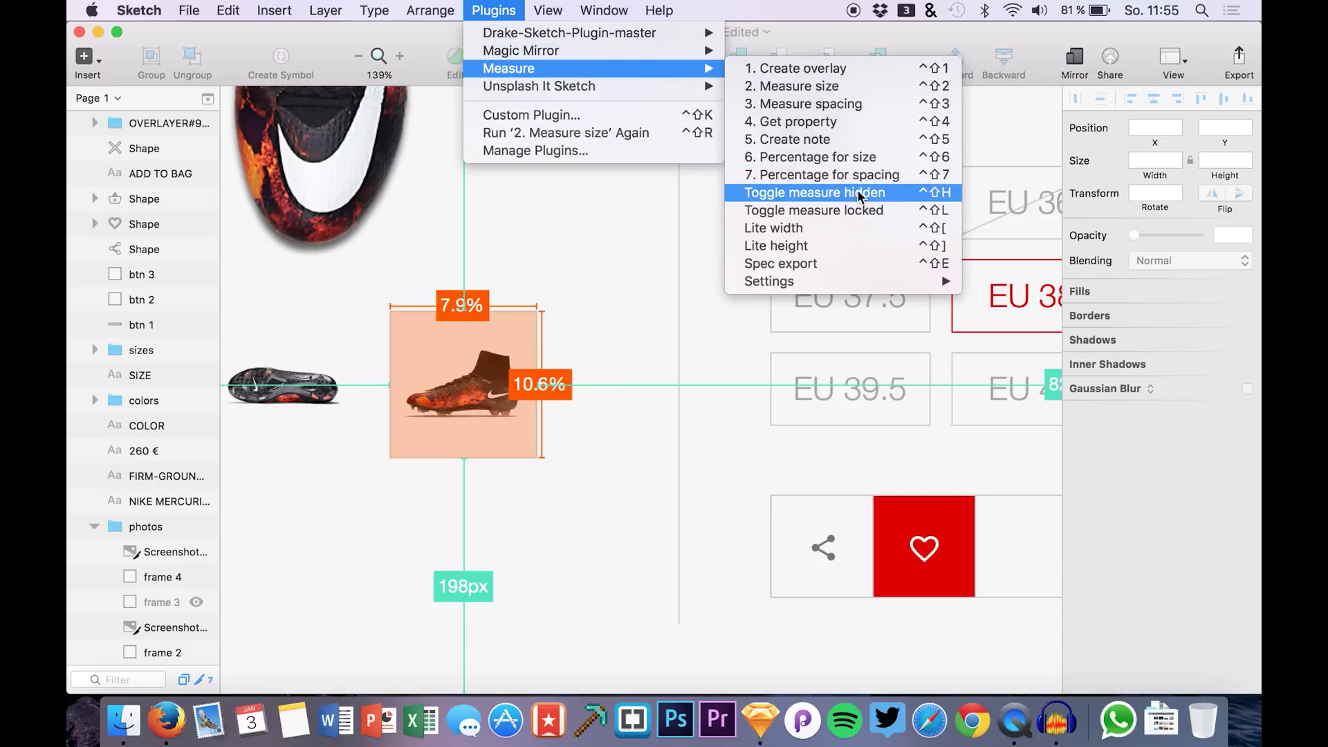
click(838, 157)
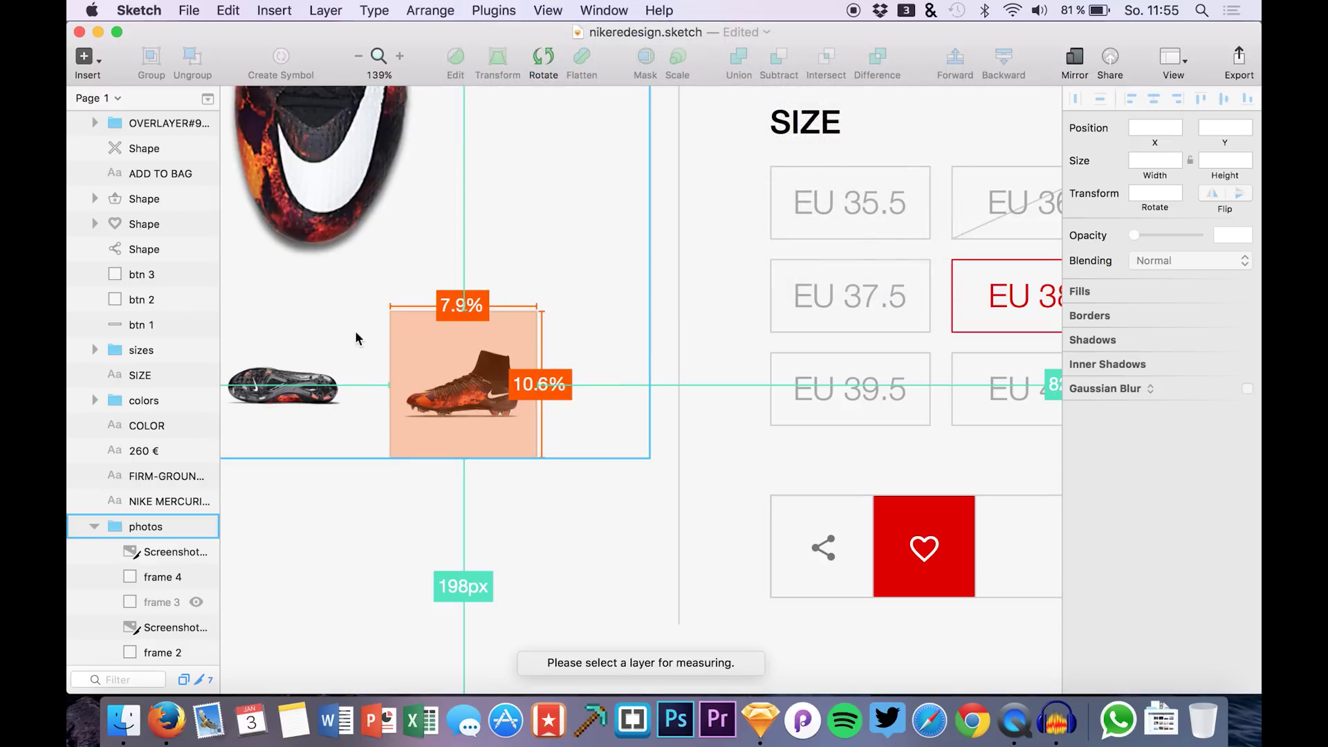
Reselect frame 4 and relabel its size as 114px width and height
click(407, 348)
click(156, 577)
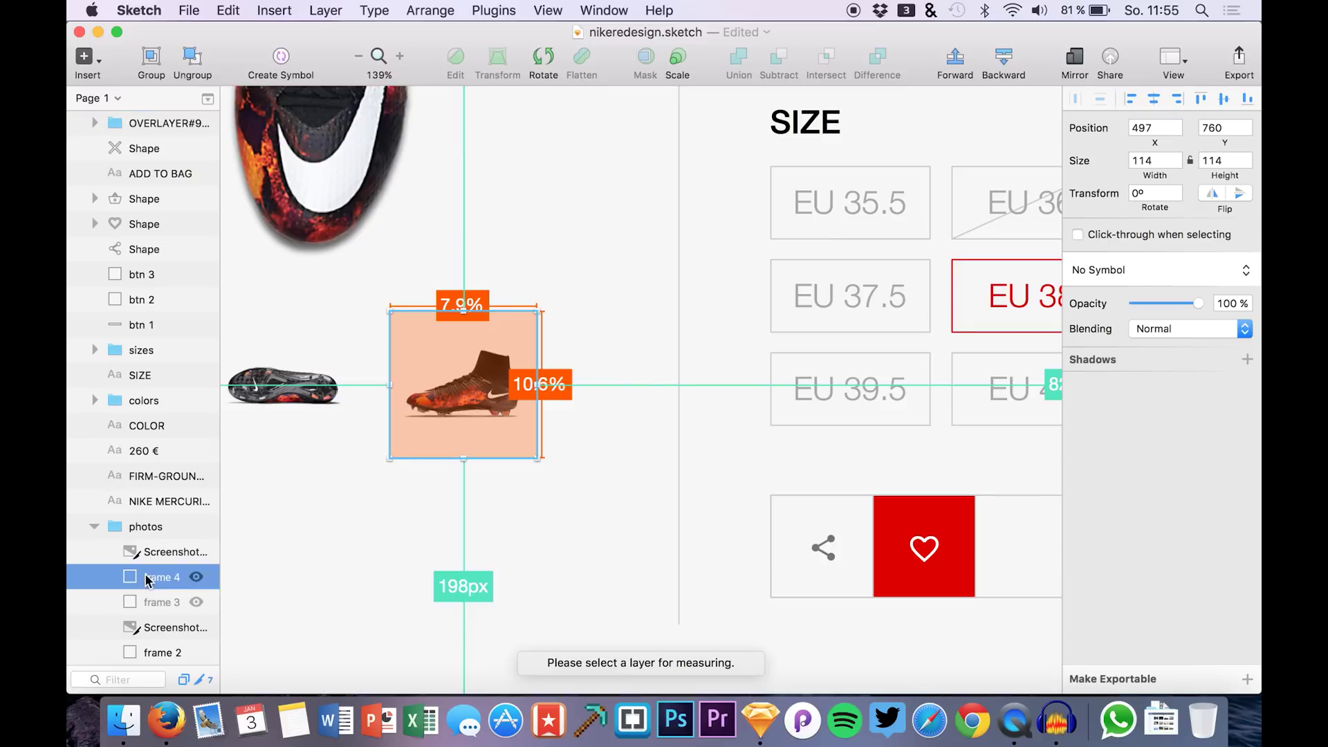
click(494, 9)
mouse_move(658, 68)
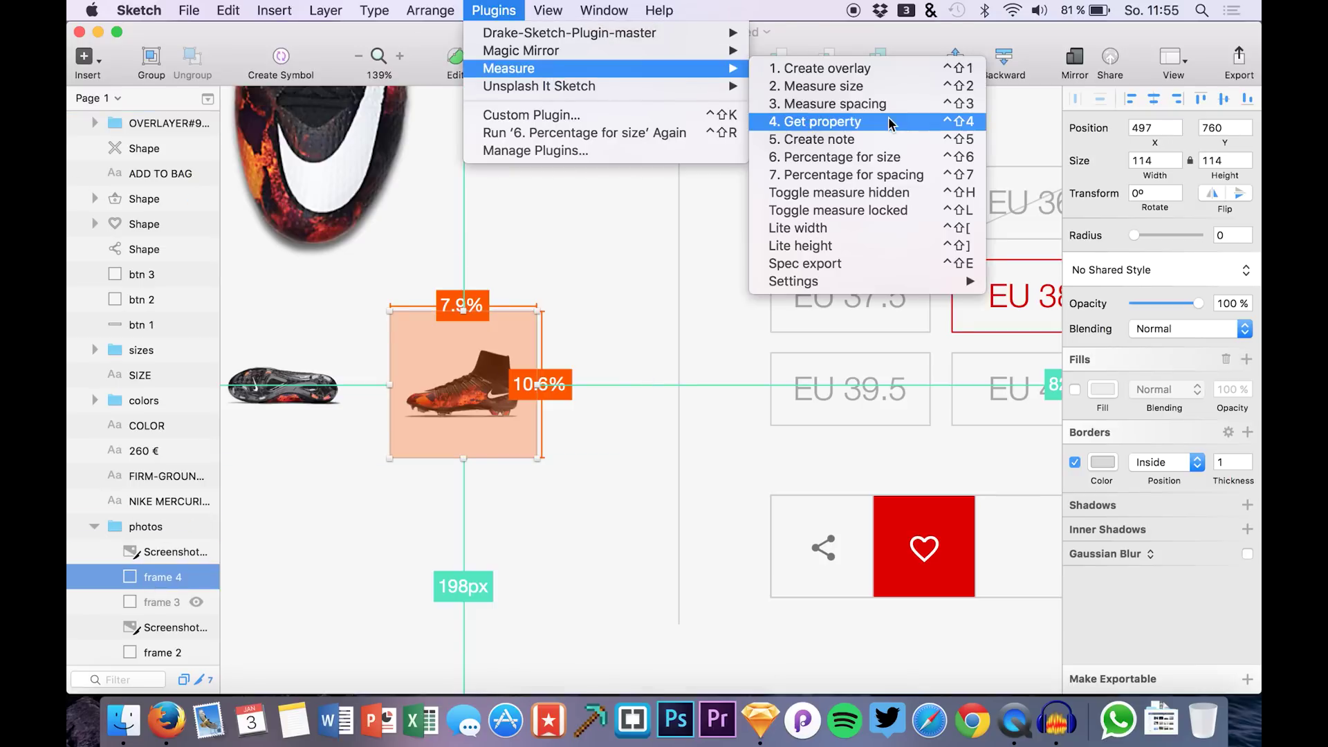
click(863, 86)
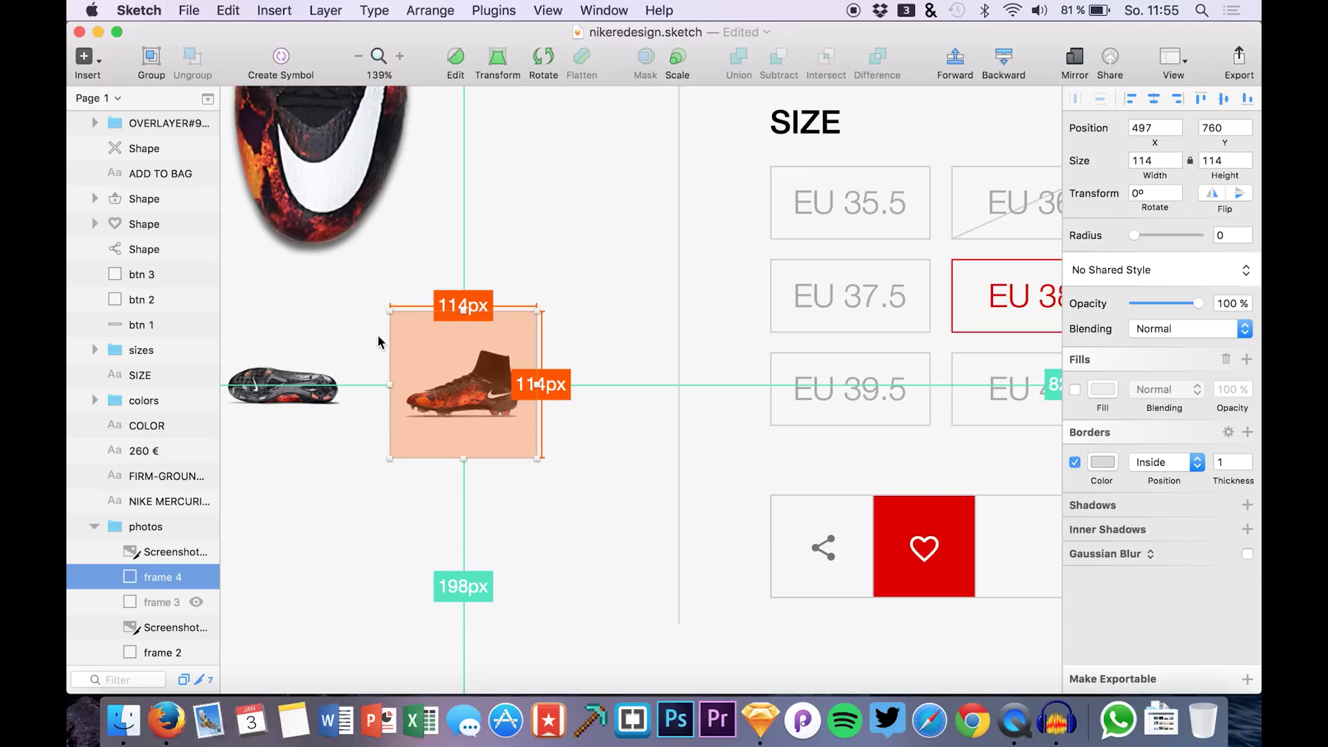
scroll(379, 341, up, 10)
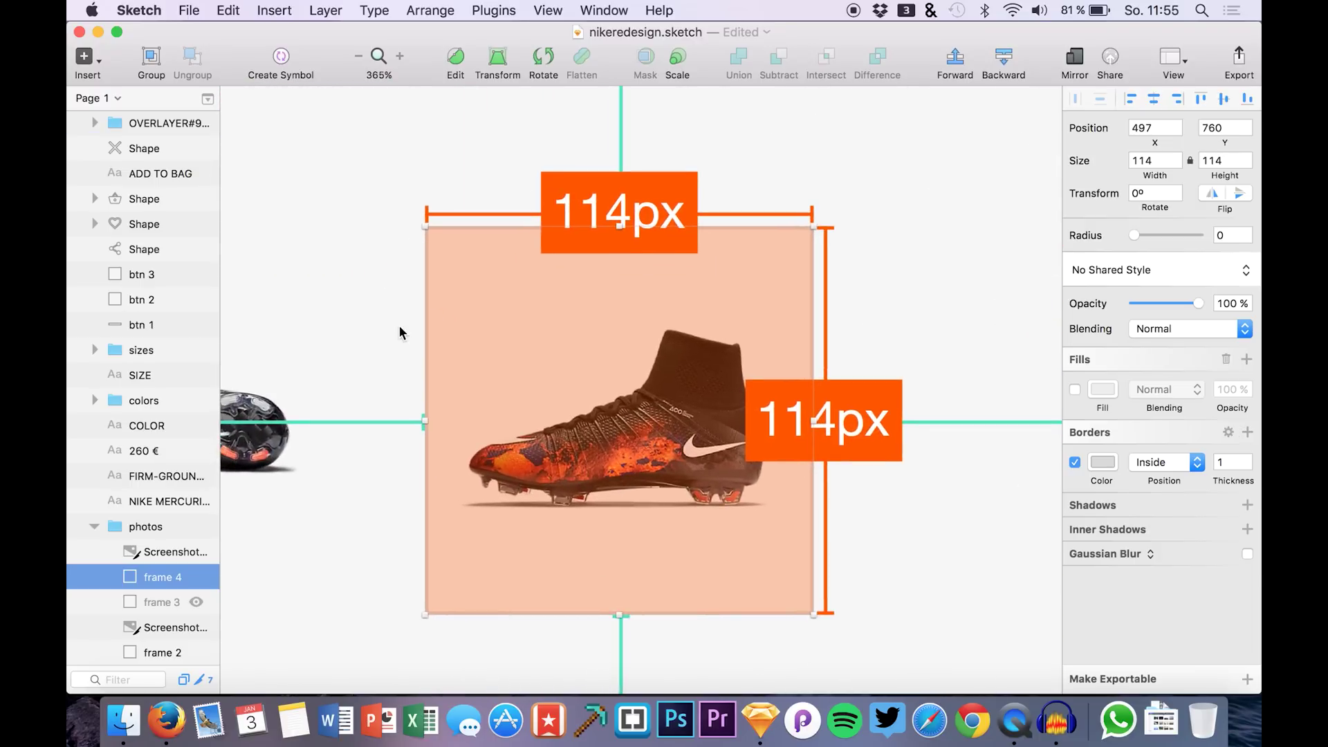
scroll(400, 333, down, 12)
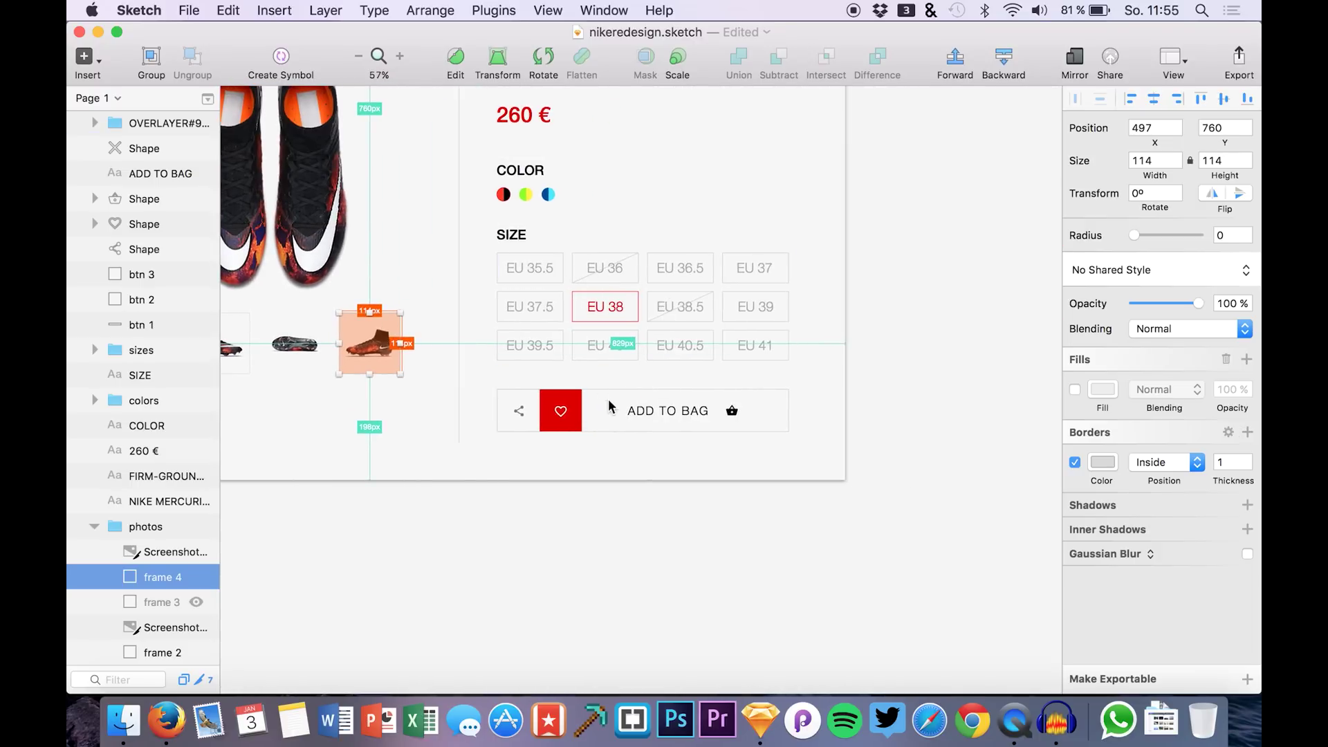
Select the EU 38 size label and add percentage labels: 4.7% wide, 2.8% tall
click(608, 313)
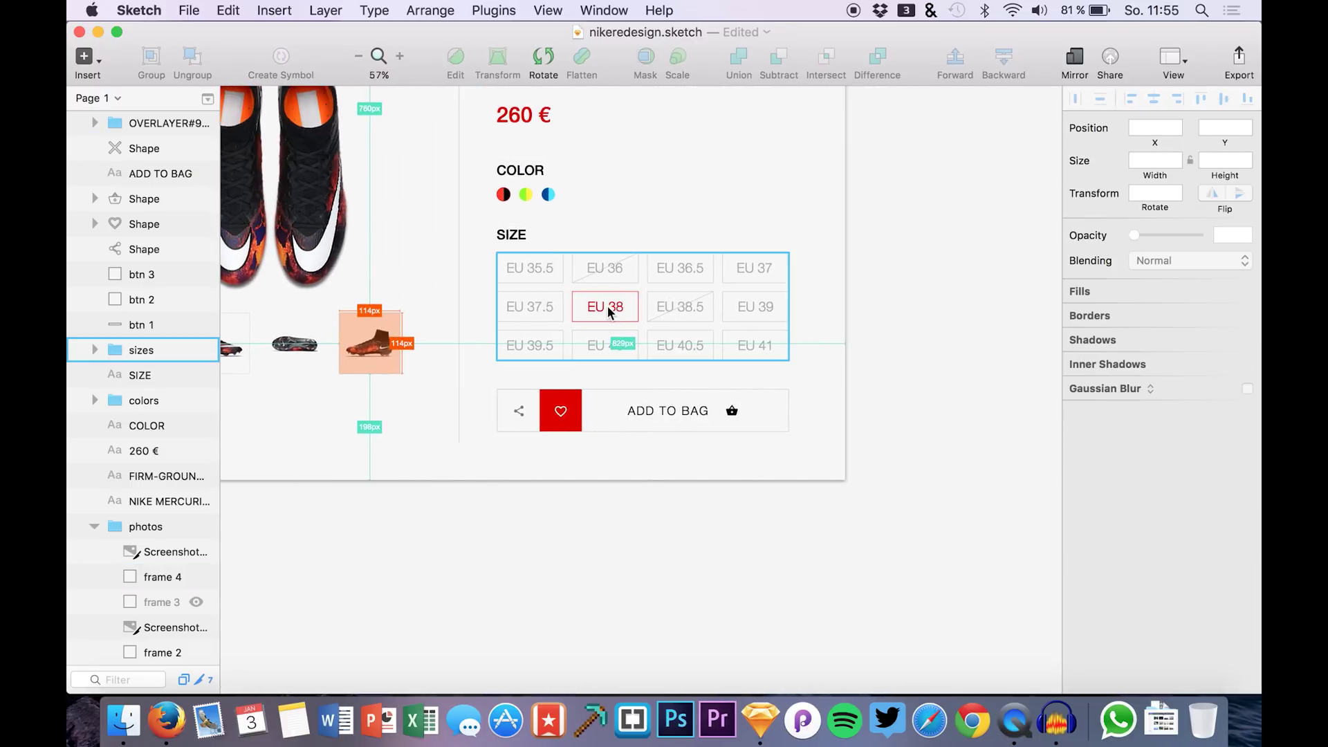
click(611, 310)
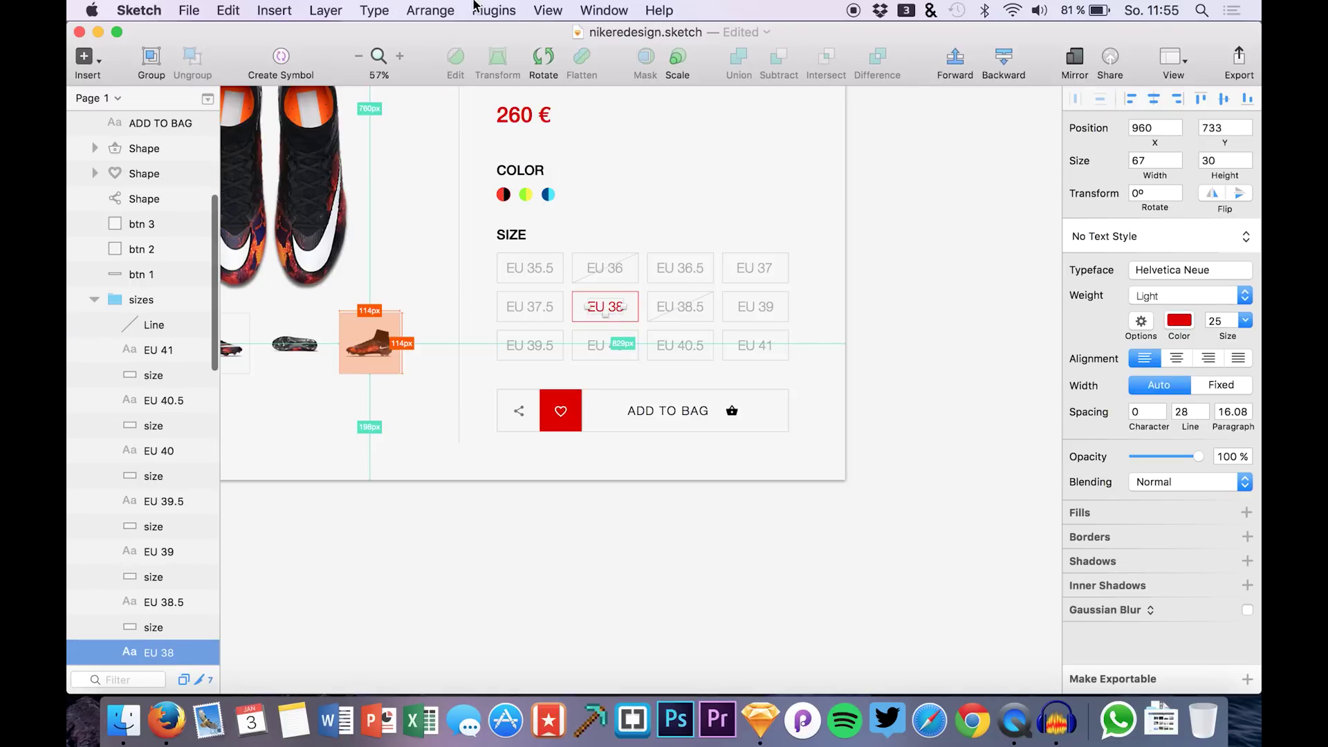
click(494, 10)
mouse_move(502, 68)
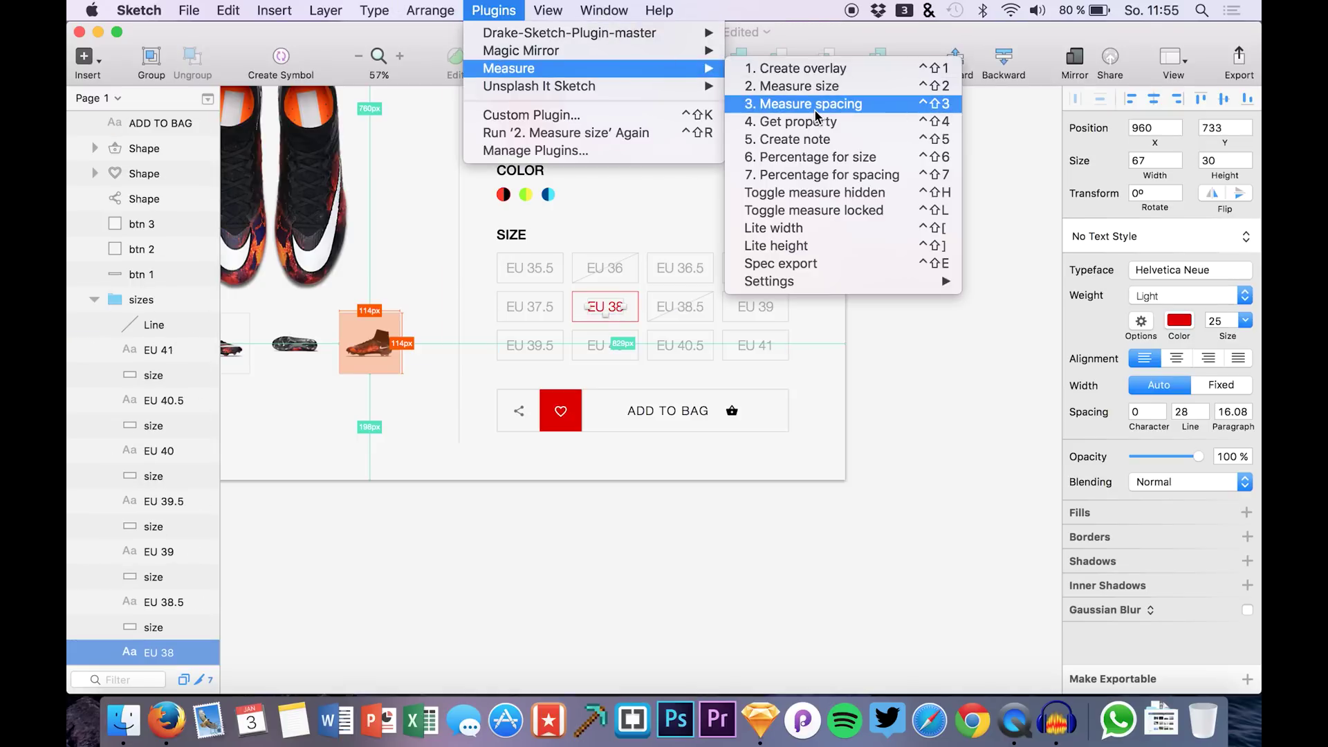
click(813, 160)
scroll(624, 296, up, 5)
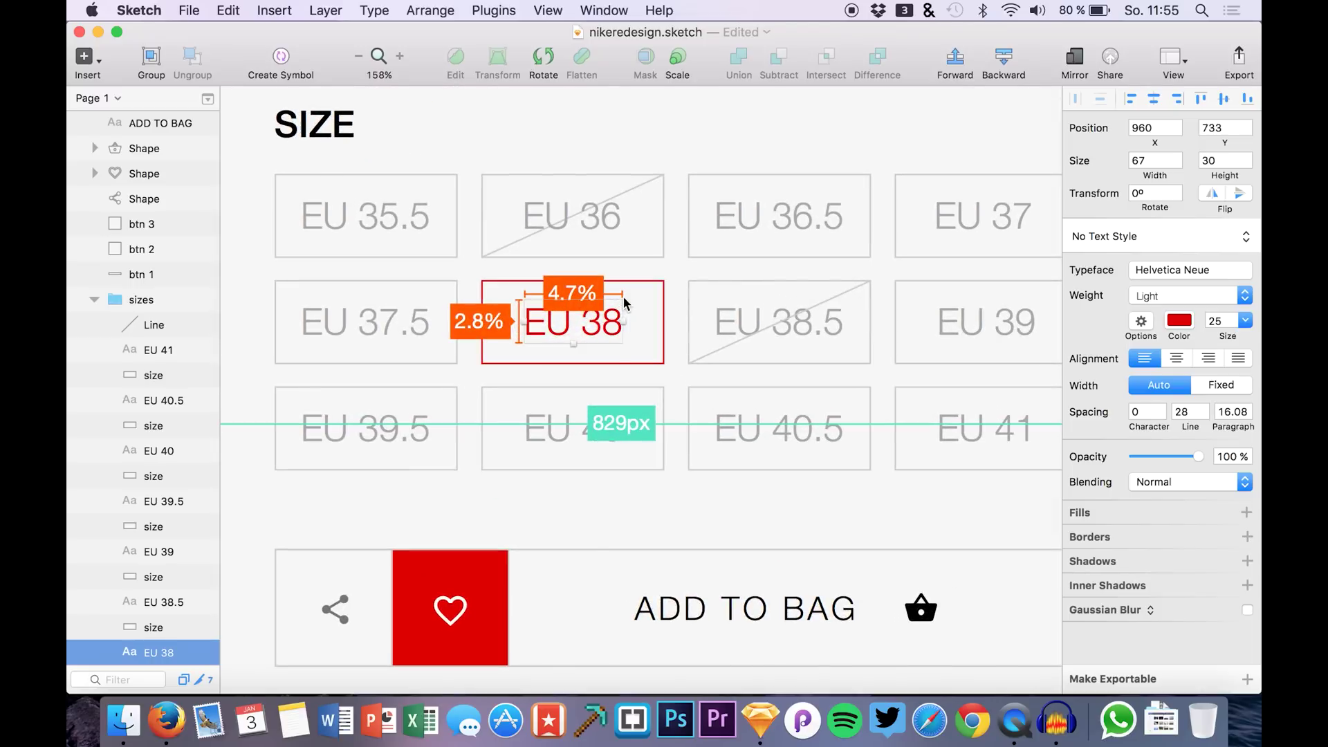
scroll(563, 492, down, 5)
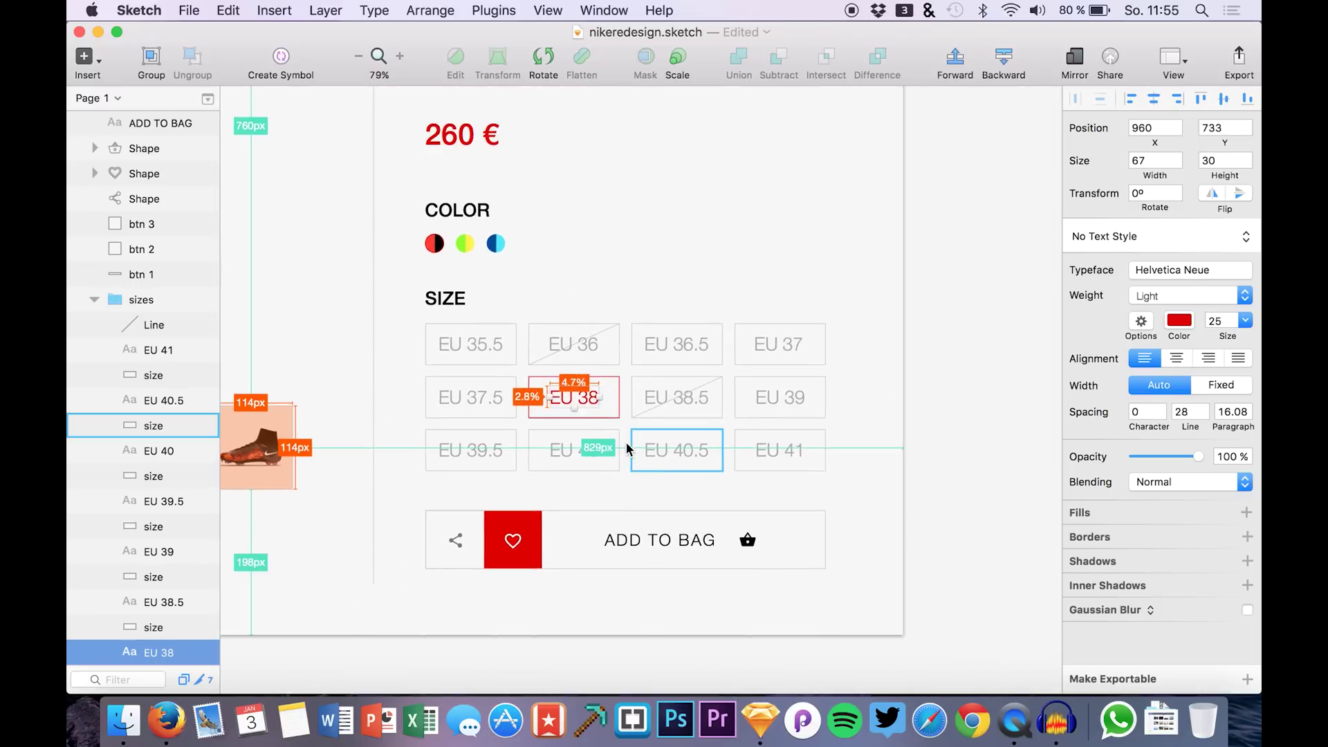
scroll(755, 327, left, 10)
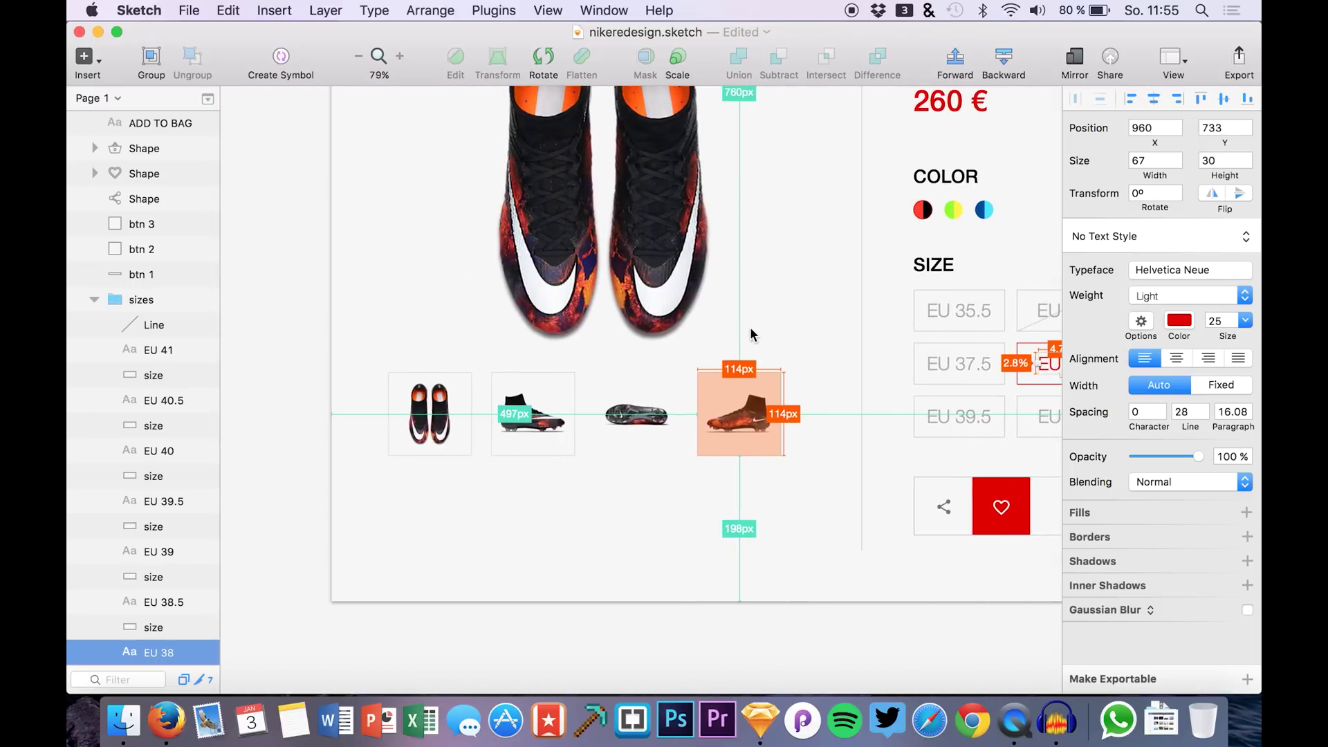
Add a 'Too big' text layer below the shoe thumbnails
key(t)
click(515, 535)
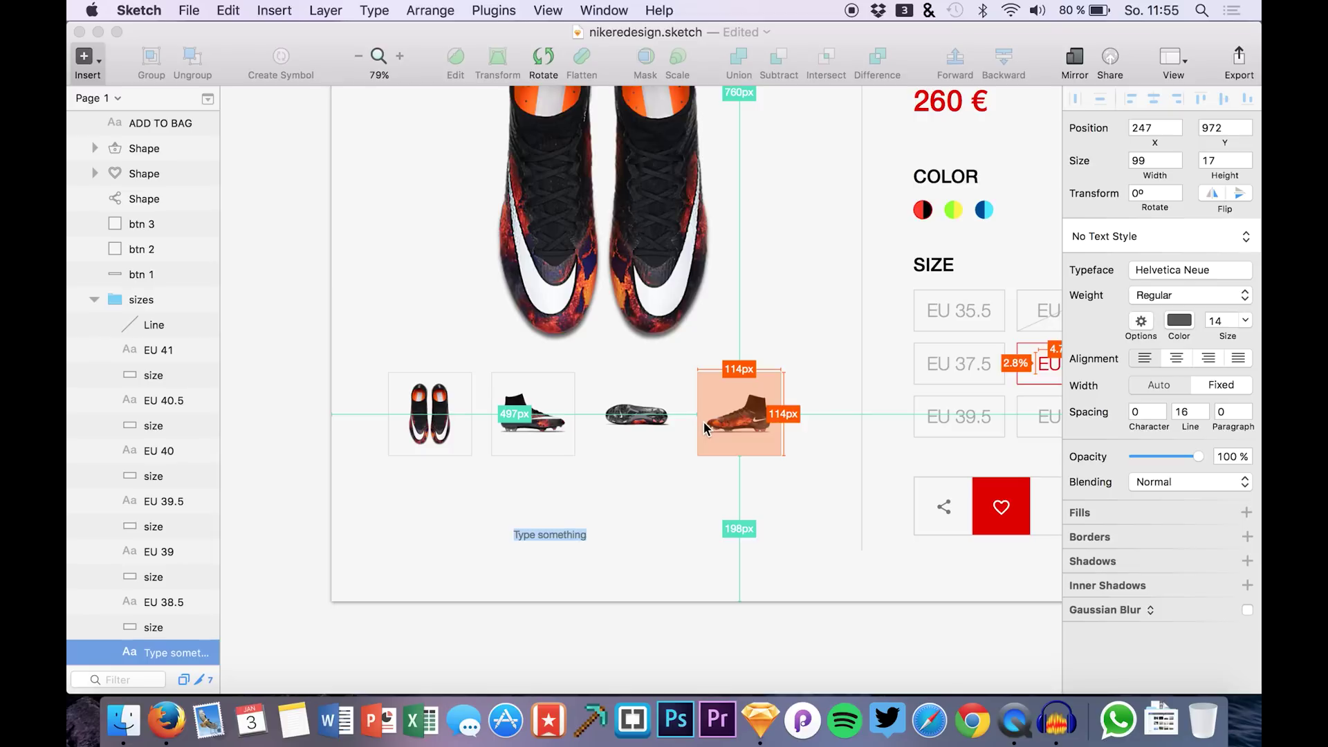
text(Too big)
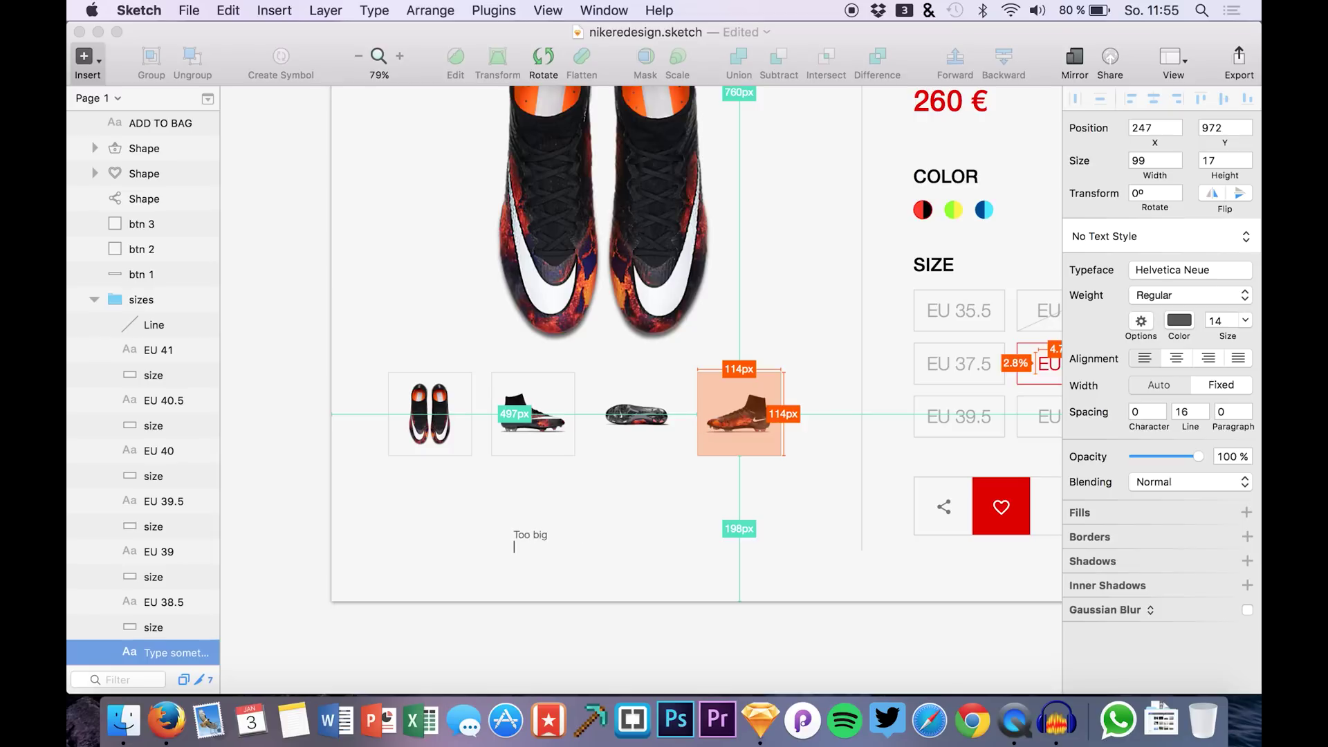
click(628, 498)
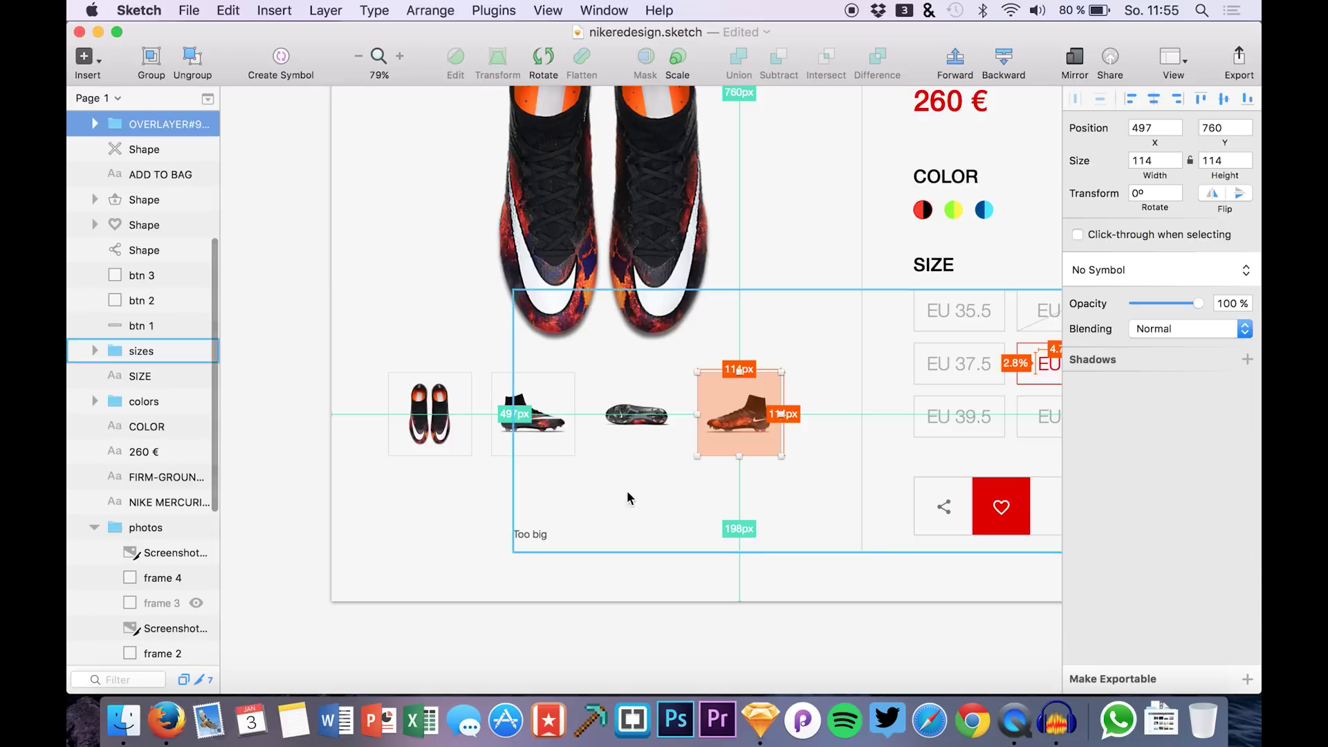
double_click(541, 537)
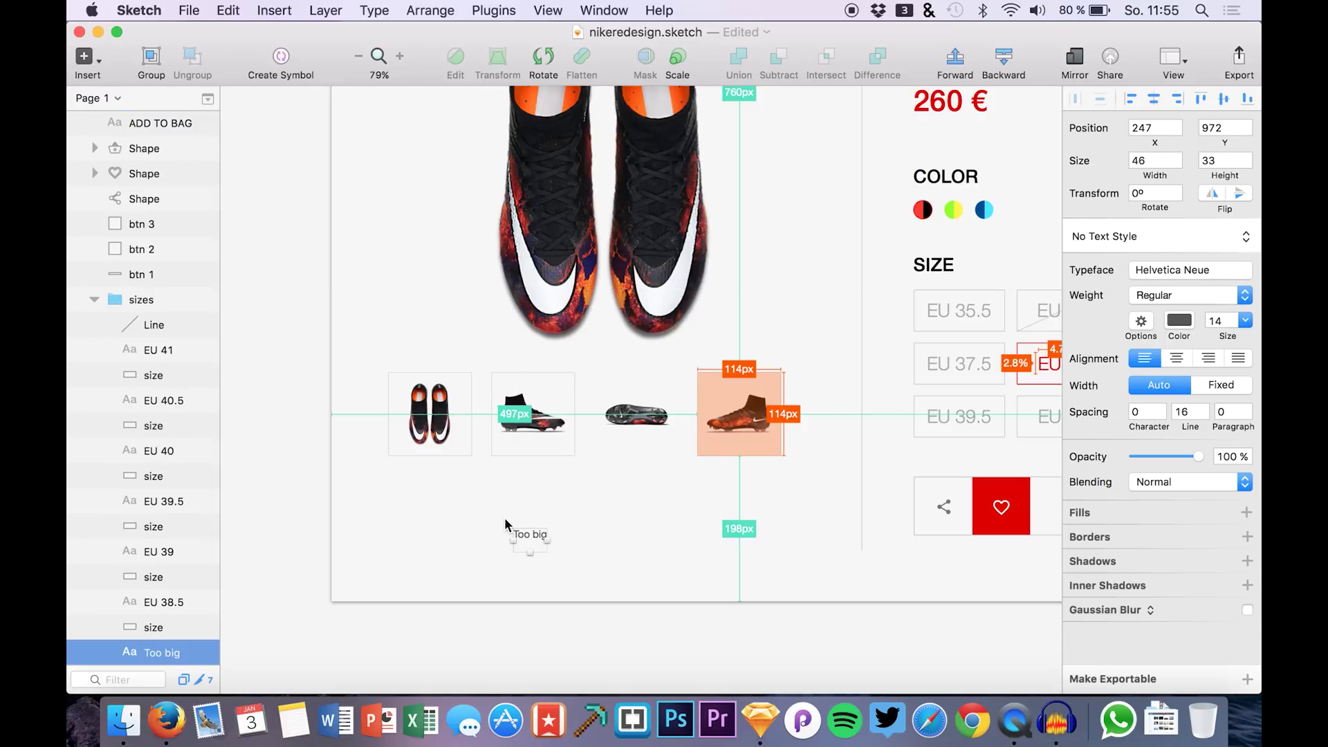
double_click(531, 543)
key(Right)
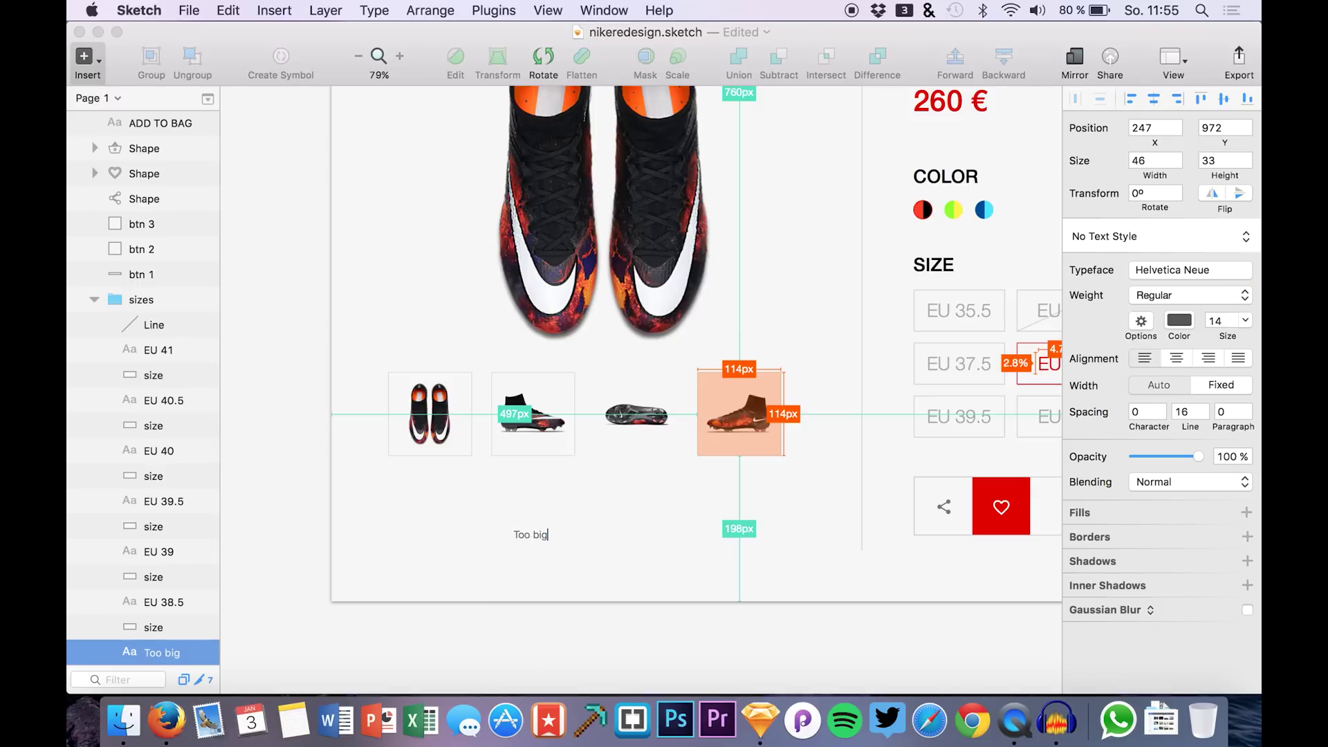
click(521, 534)
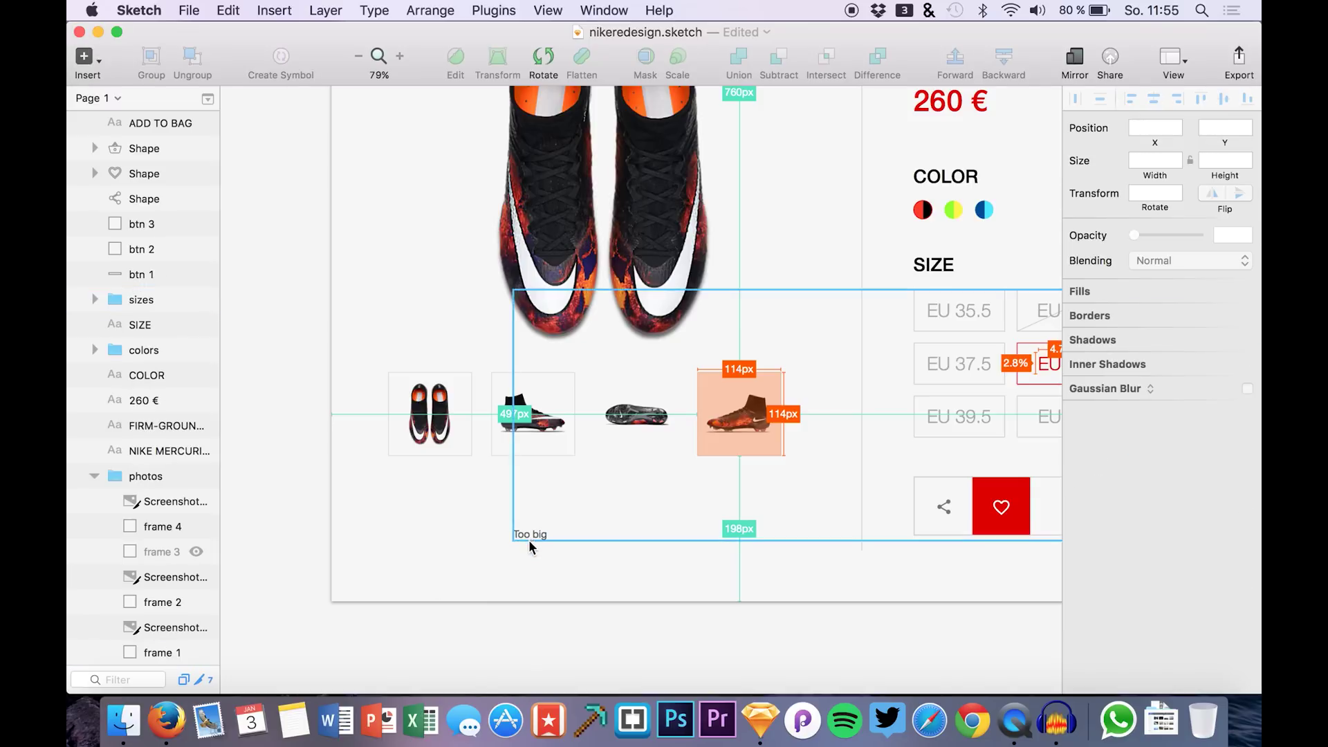
click(533, 538)
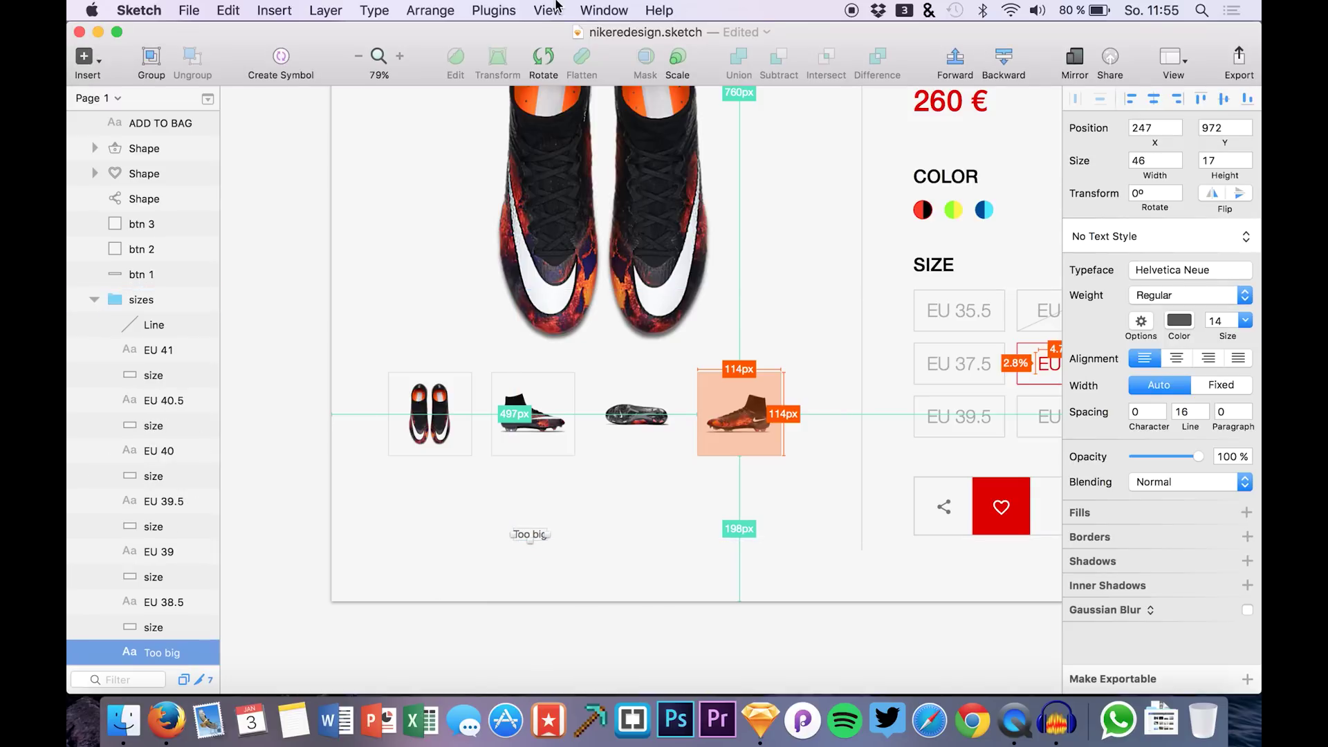
Turn the 'Too big' text into a Measure note
click(500, 10)
mouse_move(598, 67)
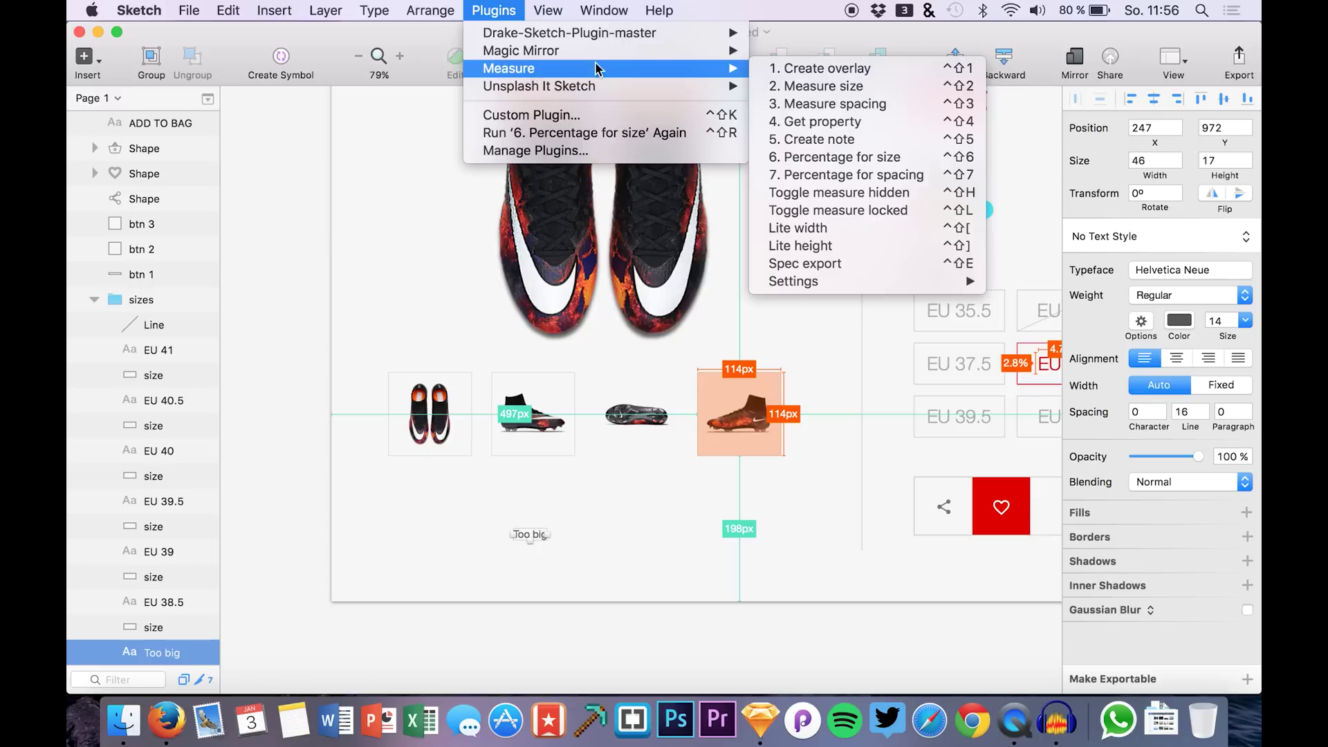
click(882, 139)
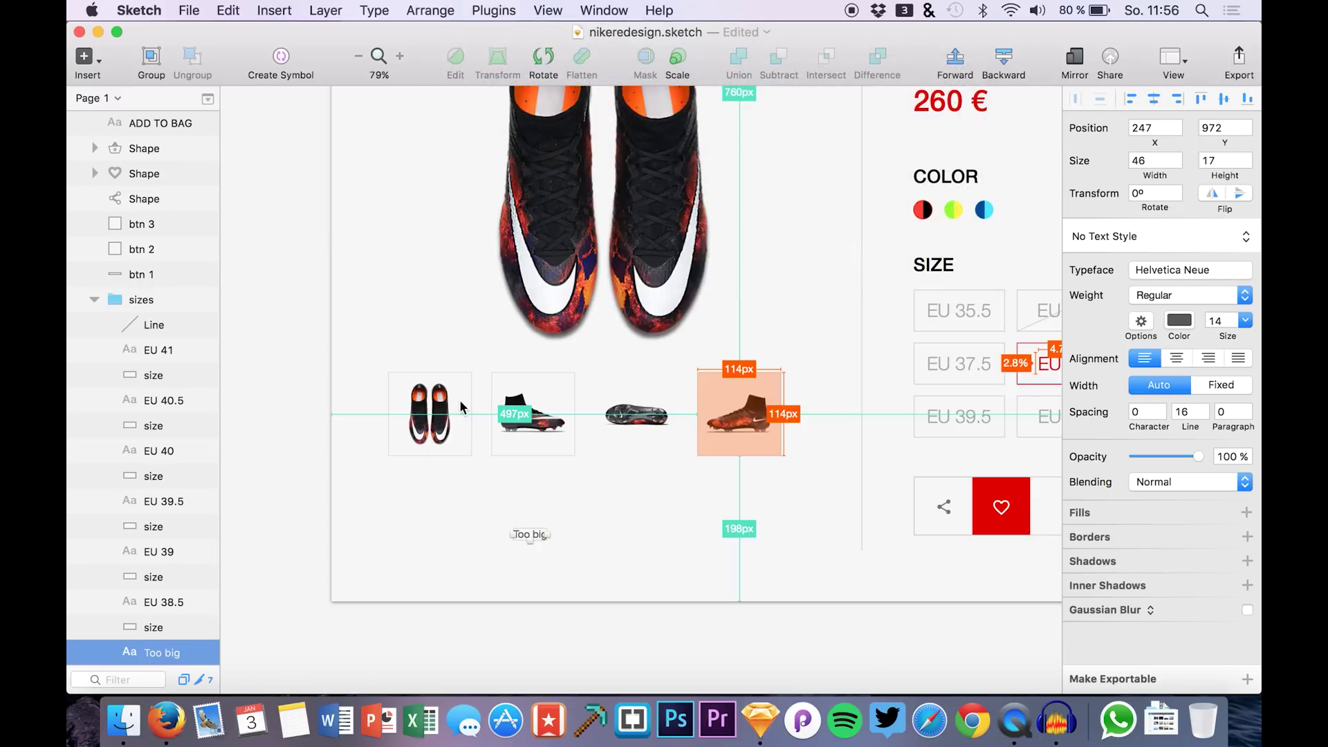
Move the 'Too big' NOTE group up to the lower-left corner of the orange boot thumbnail
scroll(491, 533, up, 3)
scroll(500, 524, up, 5)
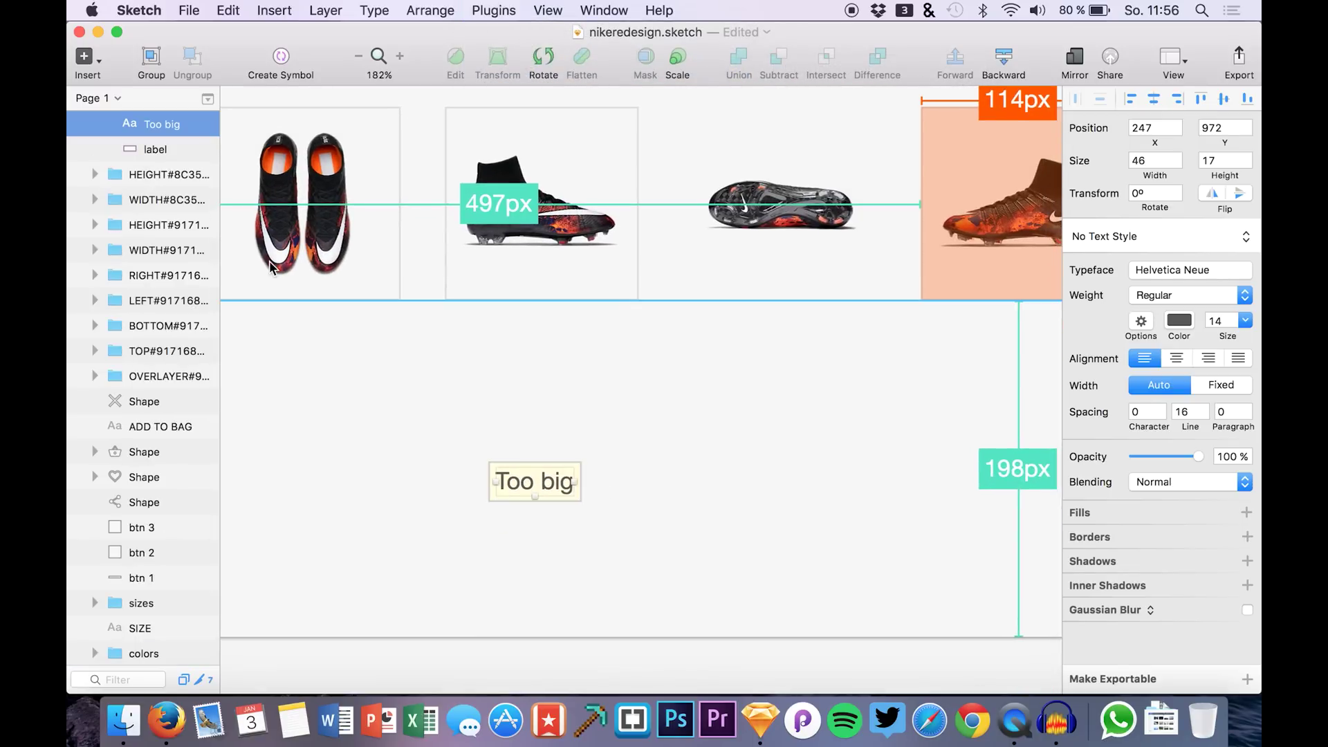
scroll(138, 224, up, 2)
scroll(139, 225, up, 1)
click(145, 177)
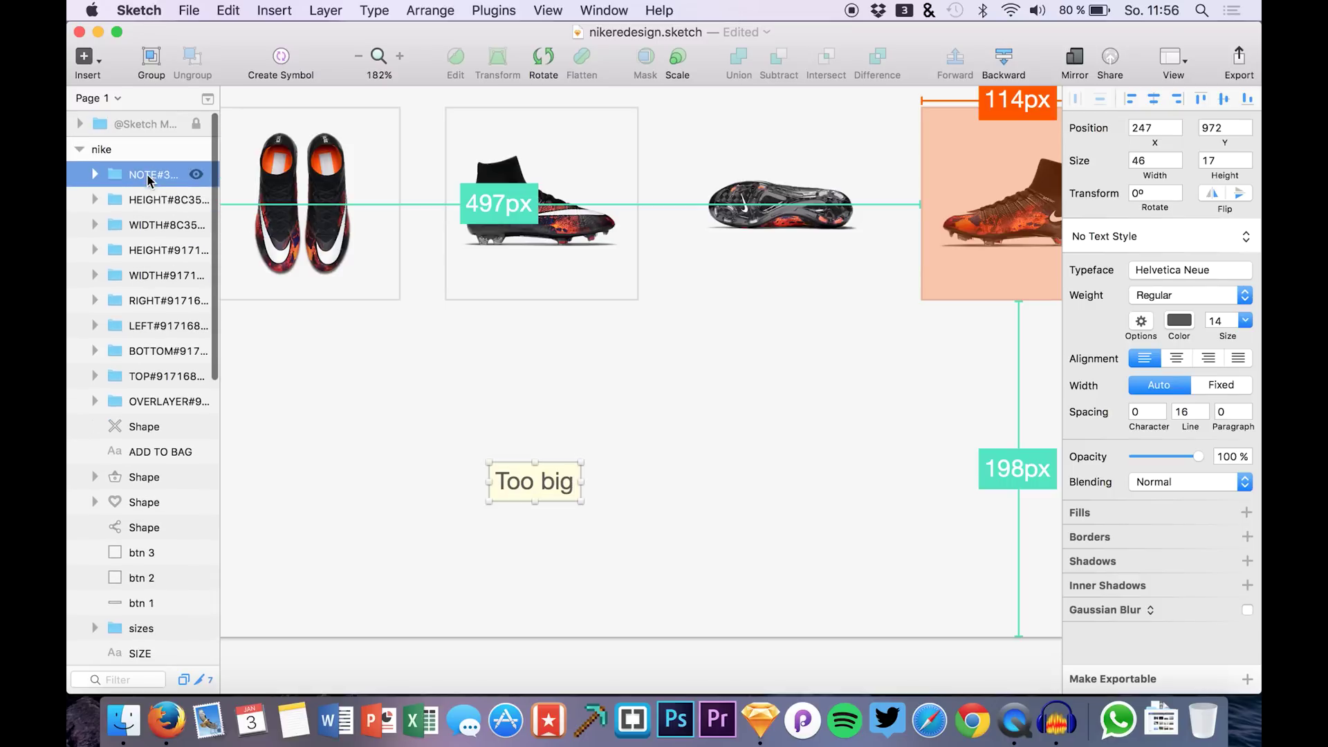
drag(527, 474, 903, 290)
click(784, 443)
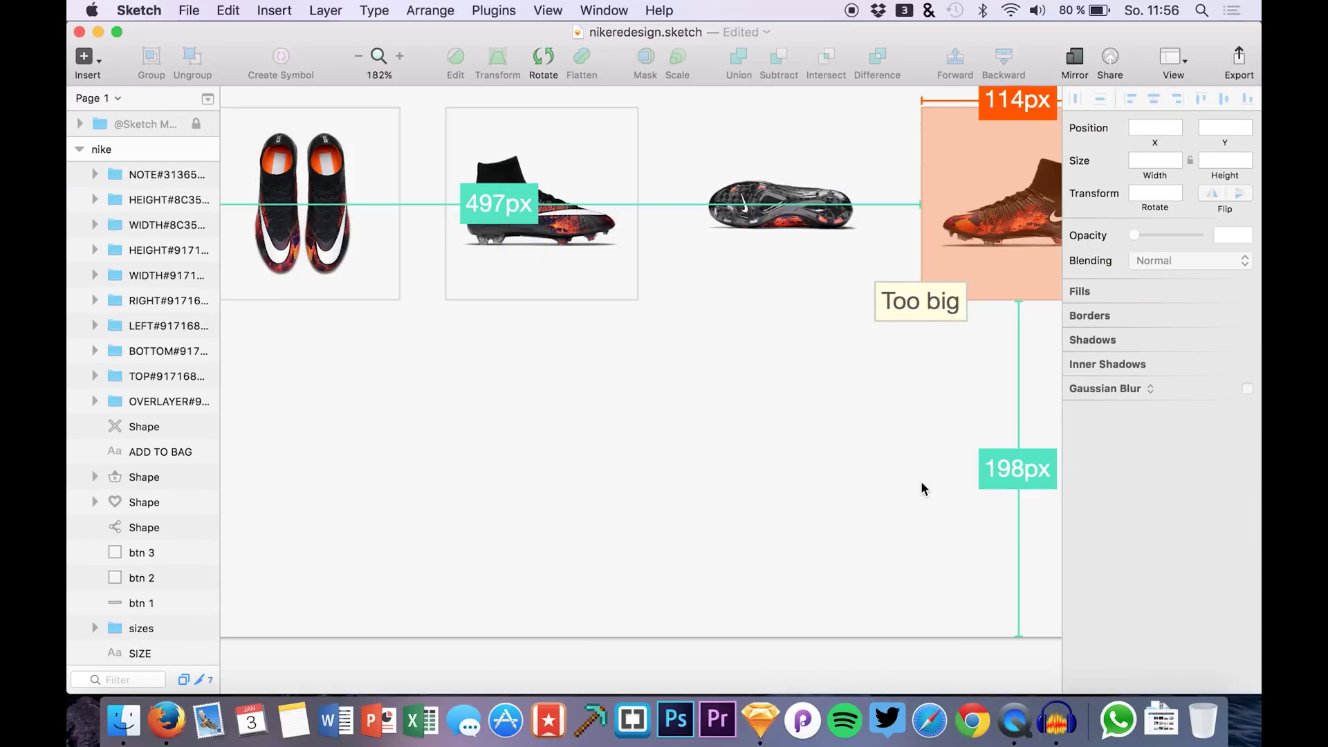
Scroll around the product page artboard to review the placed note and spec annotations
scroll(819, 512, down, 5)
scroll(815, 457, up, 3)
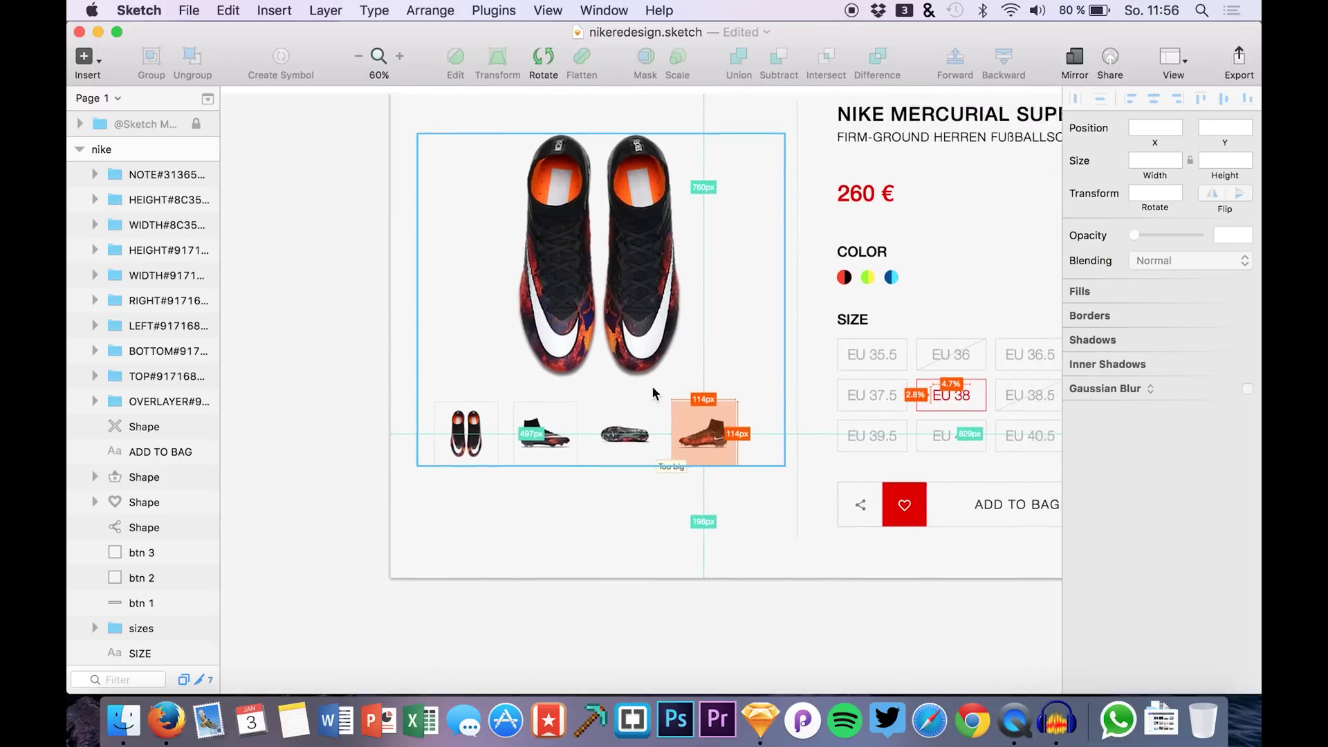
scroll(678, 454, up, 6)
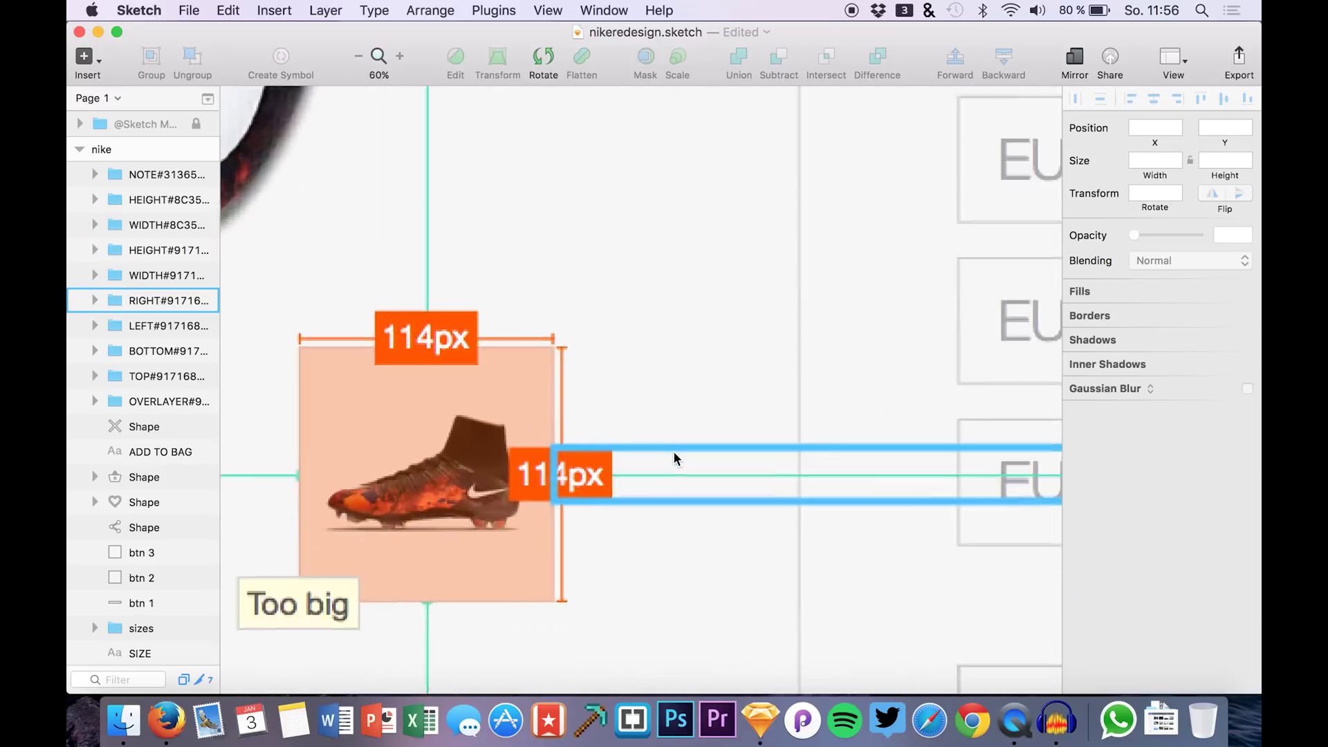
scroll(674, 451, down, 5)
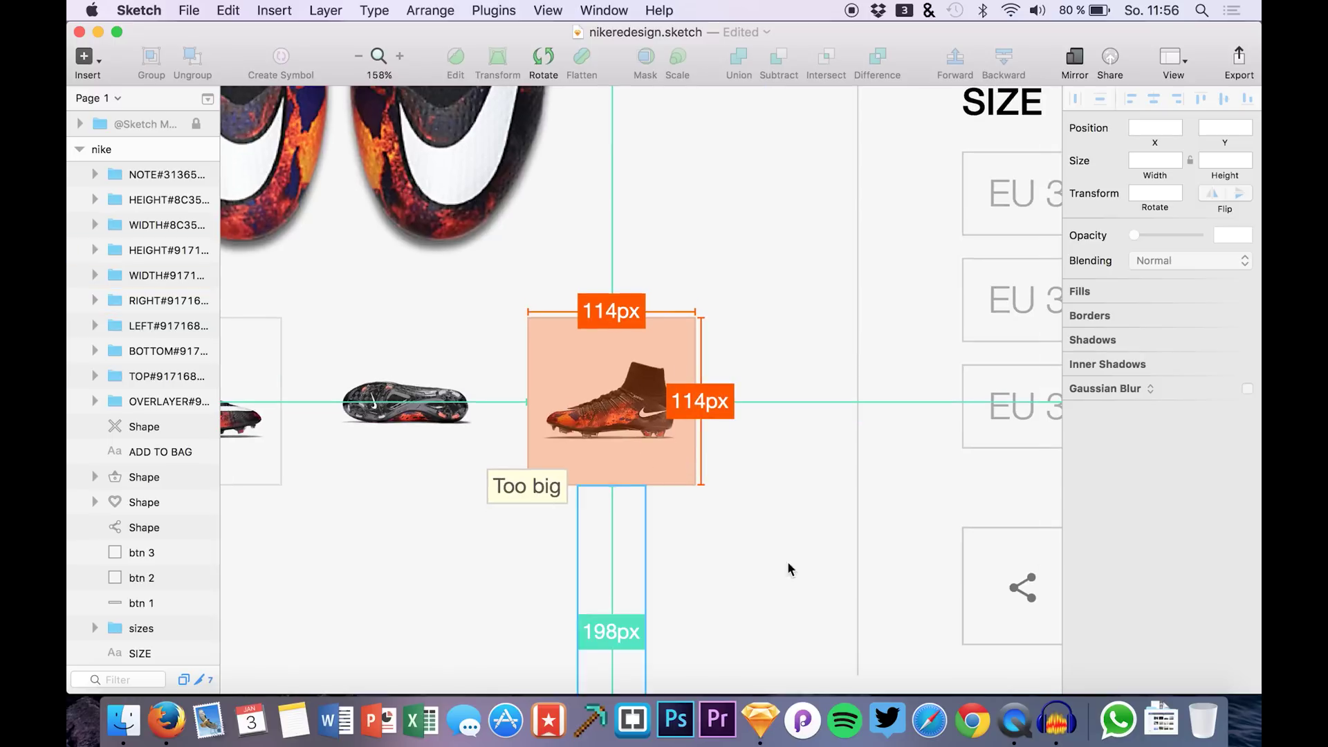
scroll(828, 569, up, 1)
scroll(828, 568, down, 1)
scroll(691, 488, right, 3)
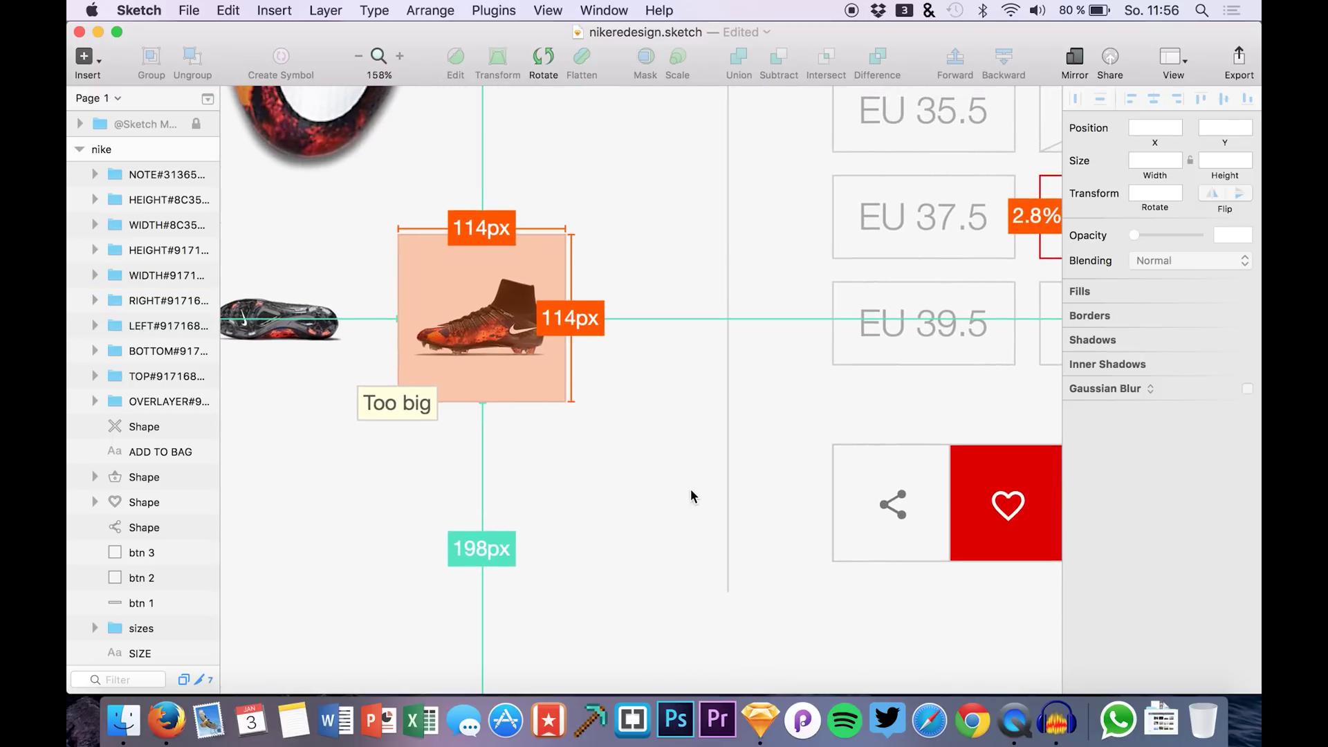
scroll(716, 525, right, 3)
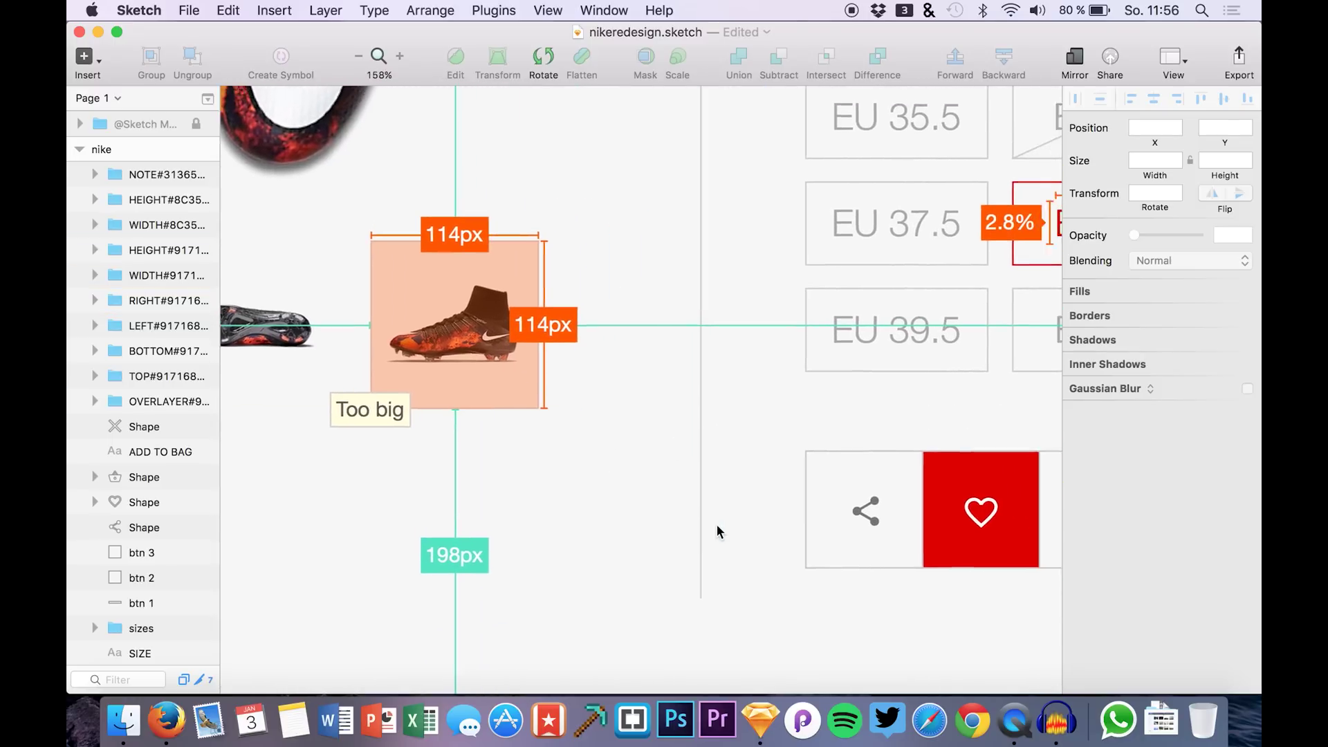
scroll(692, 399, up, 1)
scroll(692, 400, right, 5)
scroll(928, 346, up, 2)
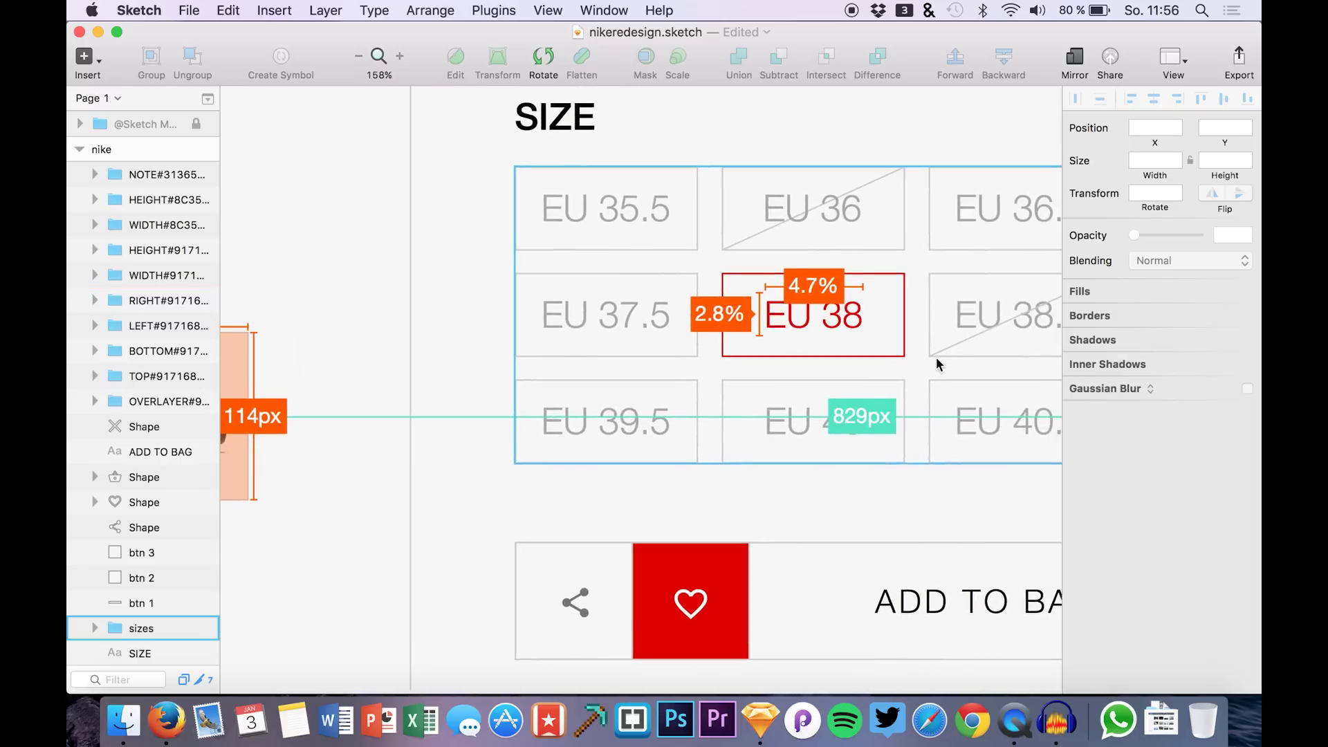
scroll(851, 519, left, 3)
scroll(789, 538, up, 1)
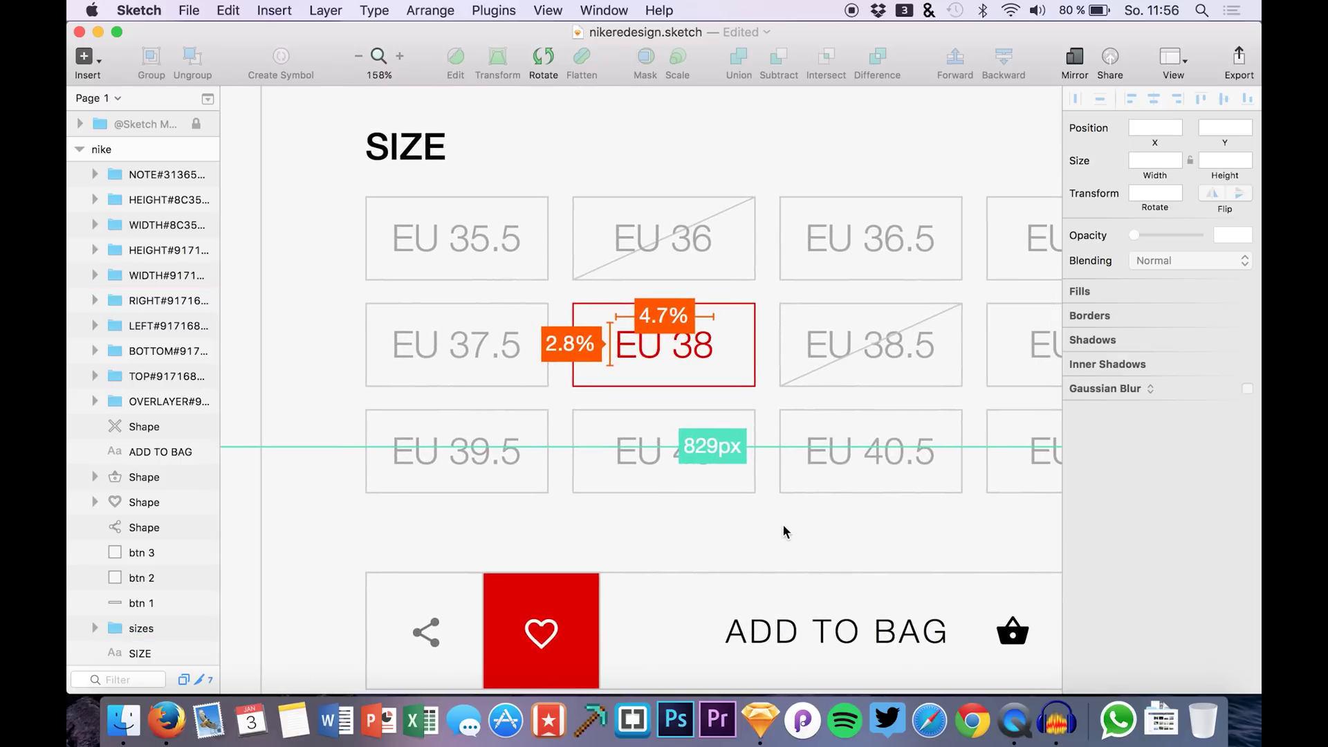
scroll(787, 526, down, 5)
scroll(788, 526, left, 3)
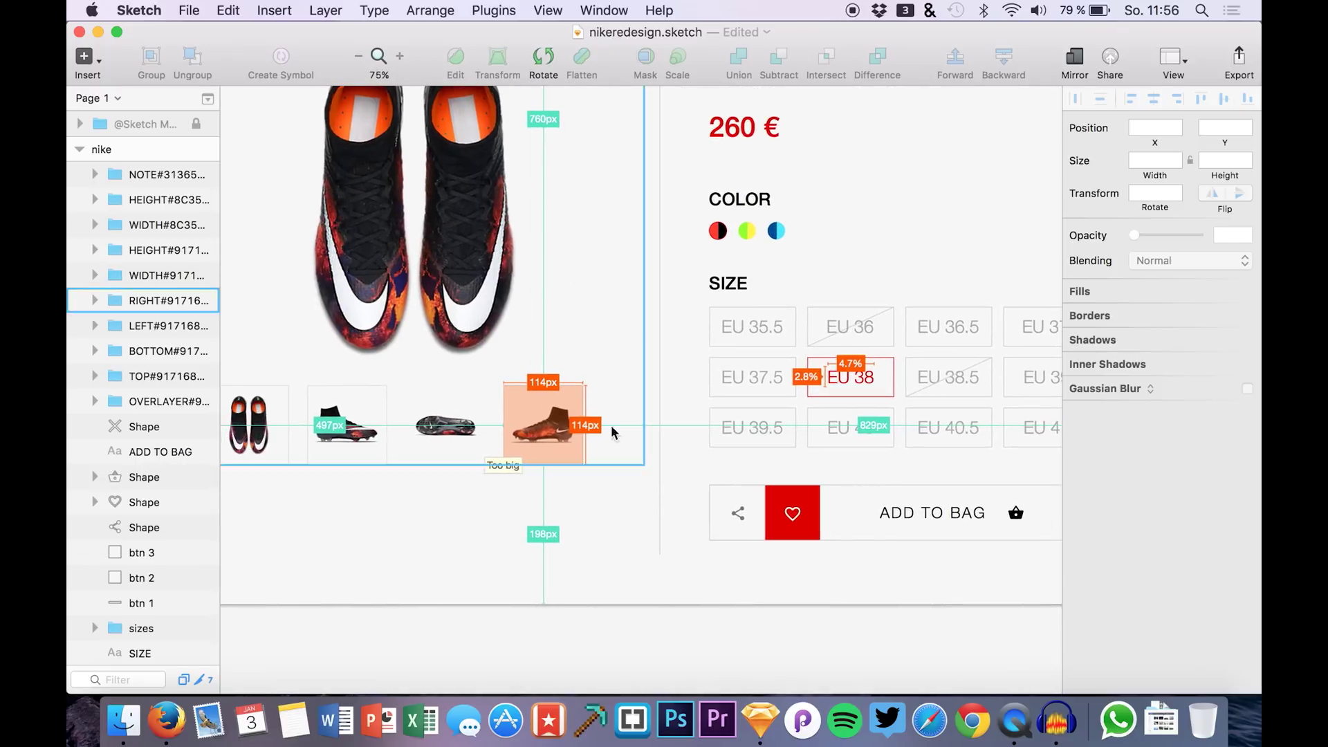
scroll(613, 432, up, 4)
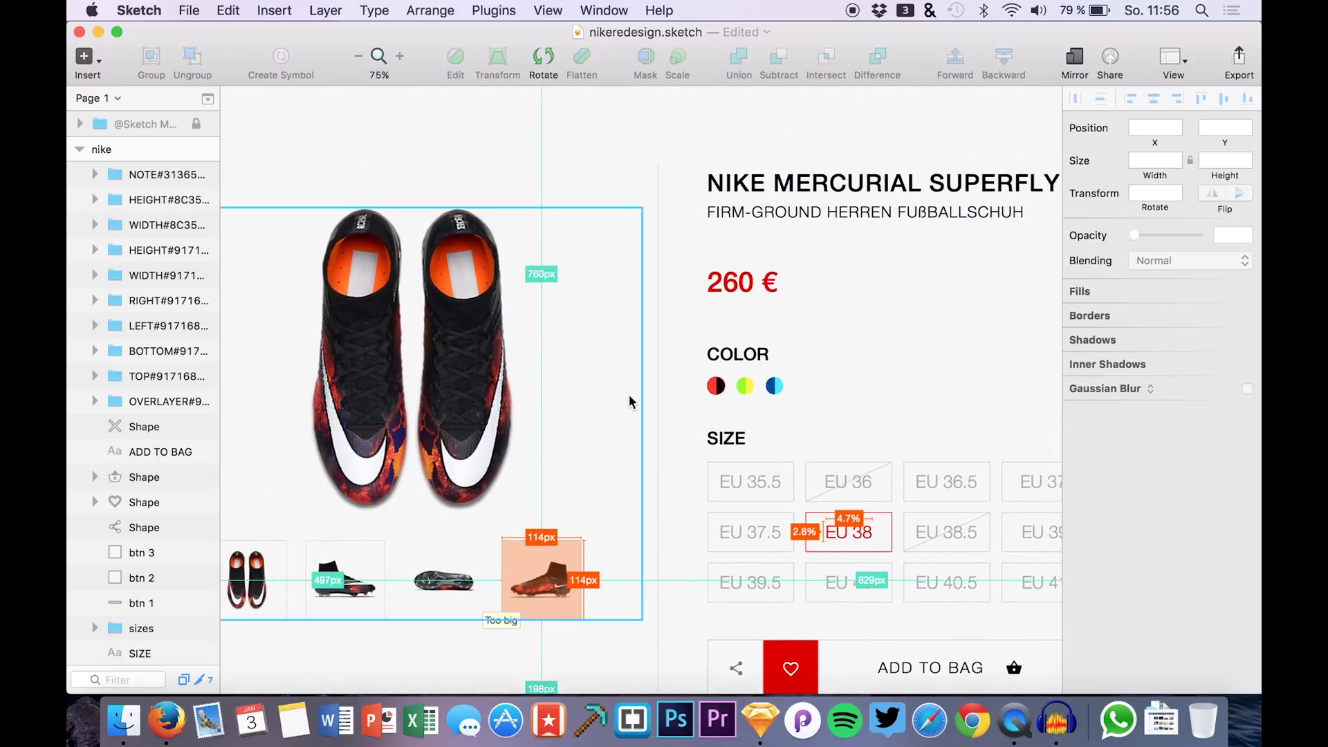
scroll(629, 401, up, 3)
scroll(637, 373, down, 5)
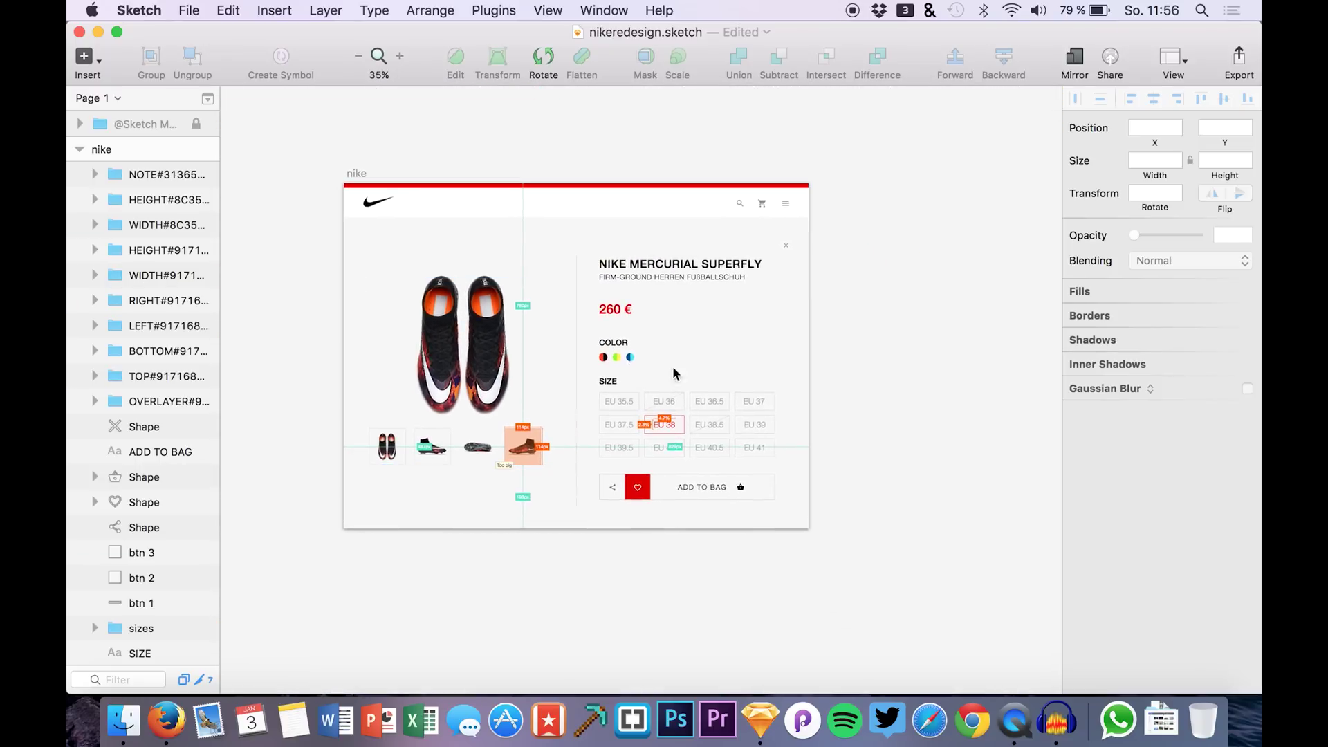
click(685, 402)
scroll(772, 412, up, 5)
scroll(772, 412, down, 3)
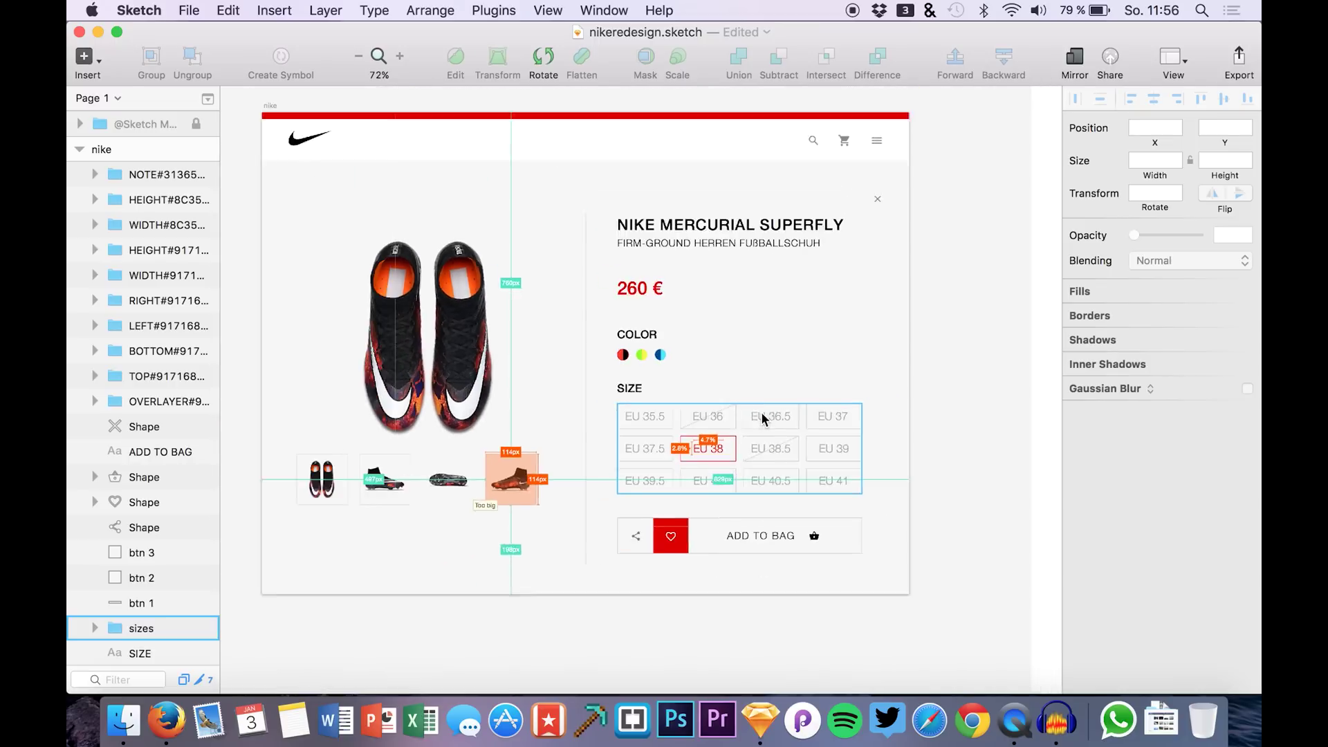
scroll(761, 415, down, 3)
key(Escape)
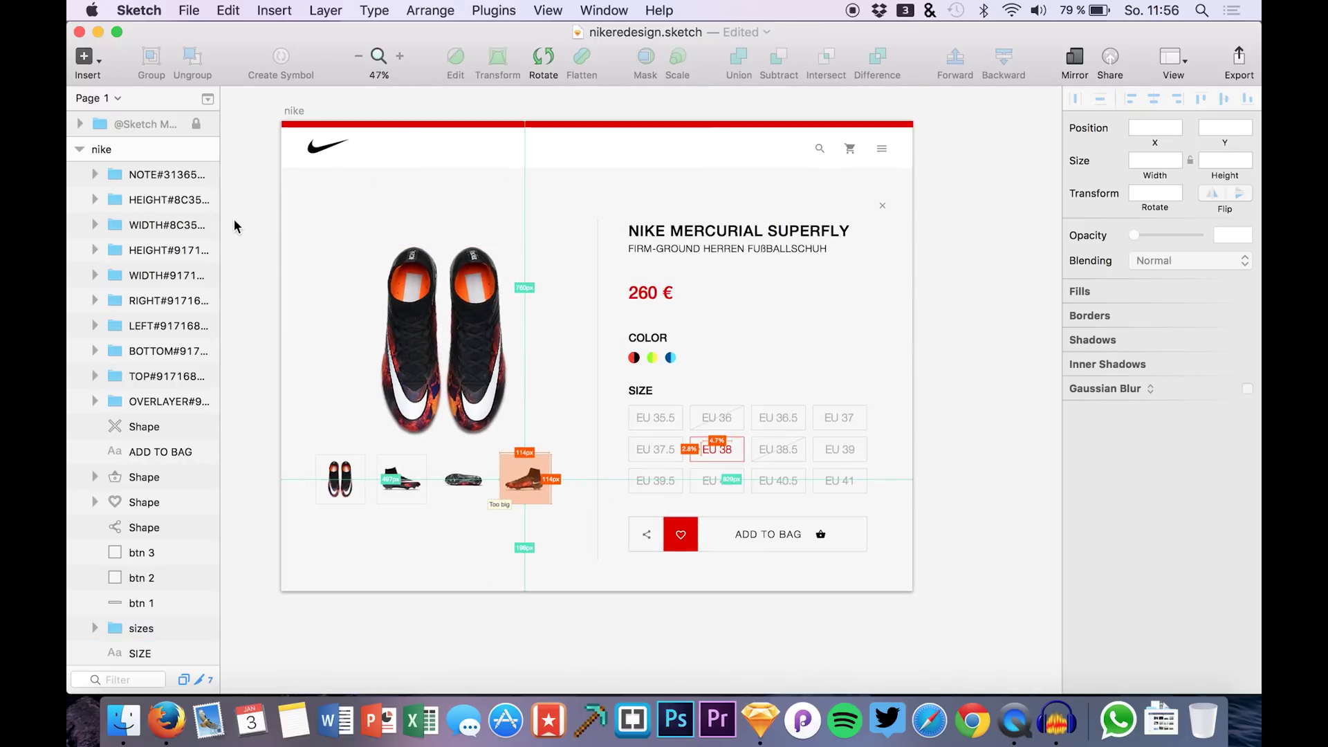
click(504, 7)
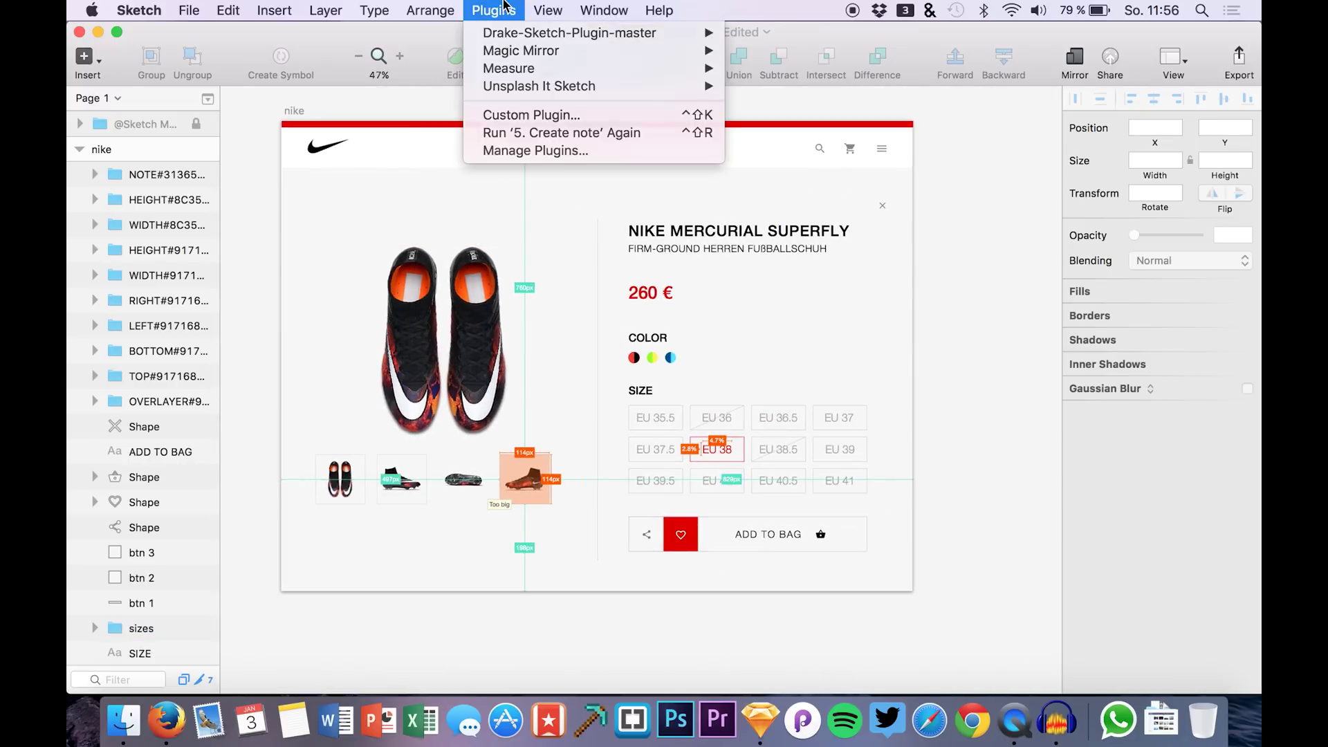
click(492, 339)
scroll(489, 344, up, 5)
scroll(487, 343, down, 5)
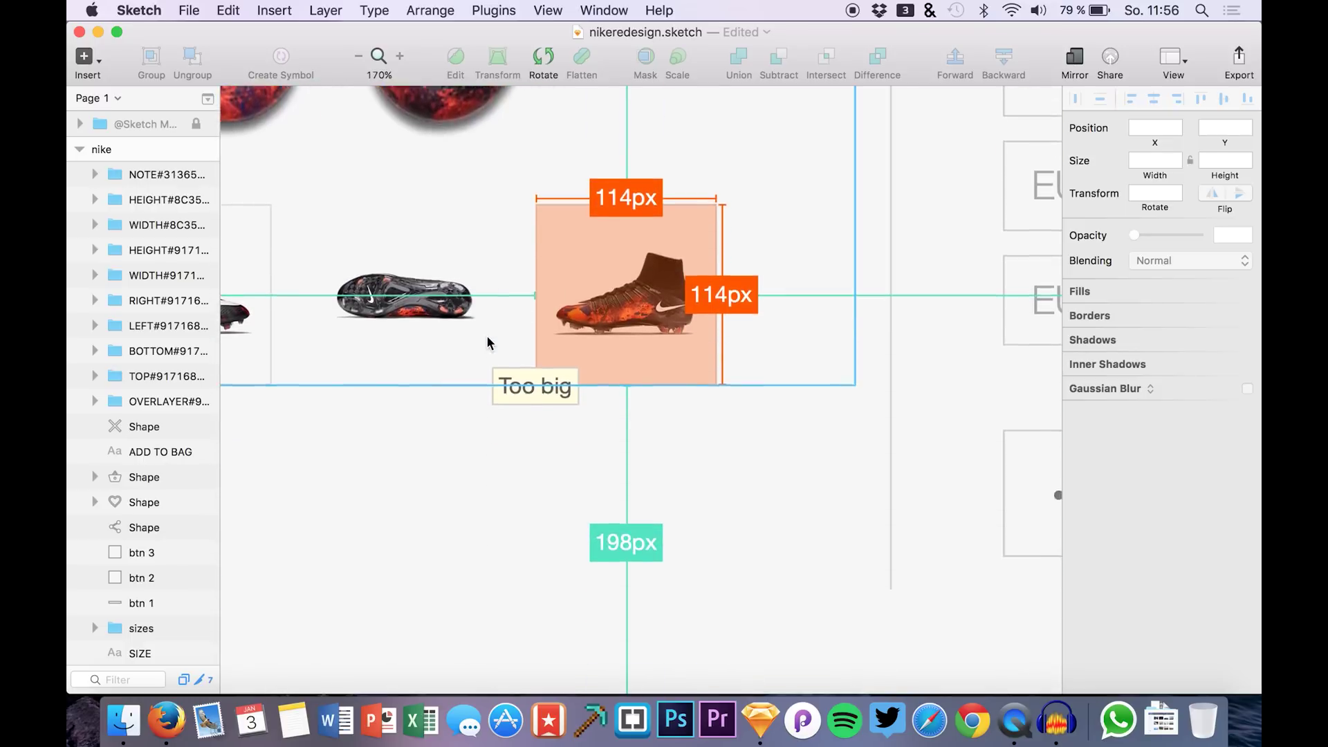
scroll(487, 342, up, 2)
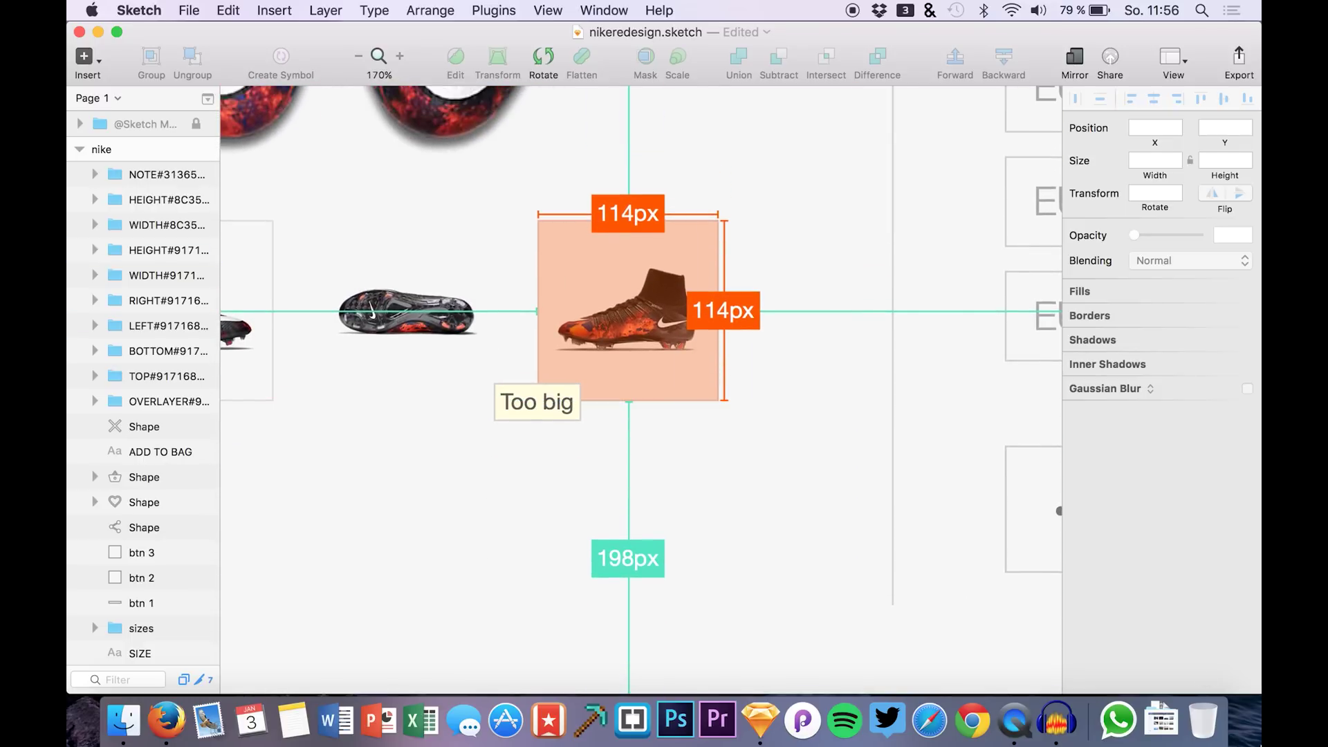